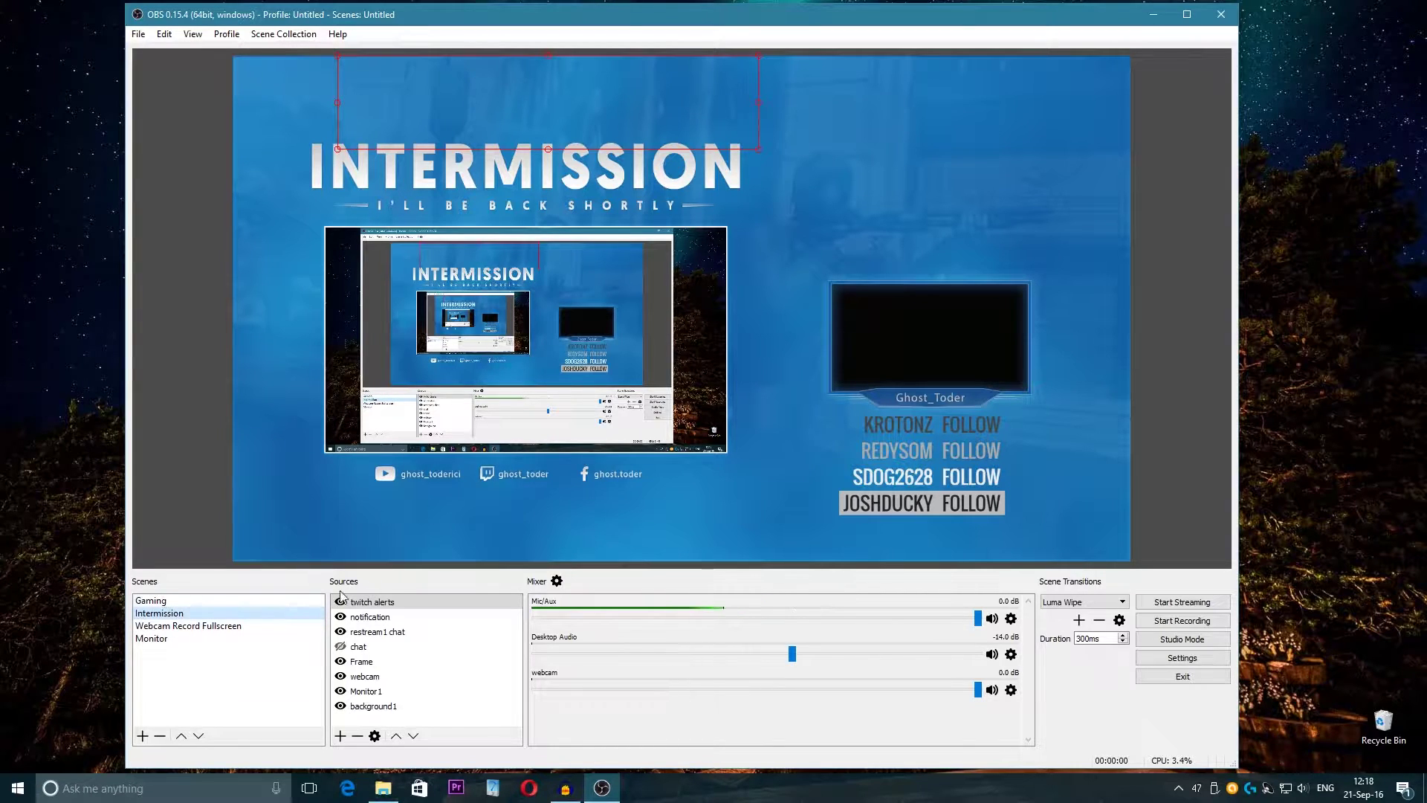
Add a new scene with the default name Scene 1
right_click(207, 691)
left_click(225, 698)
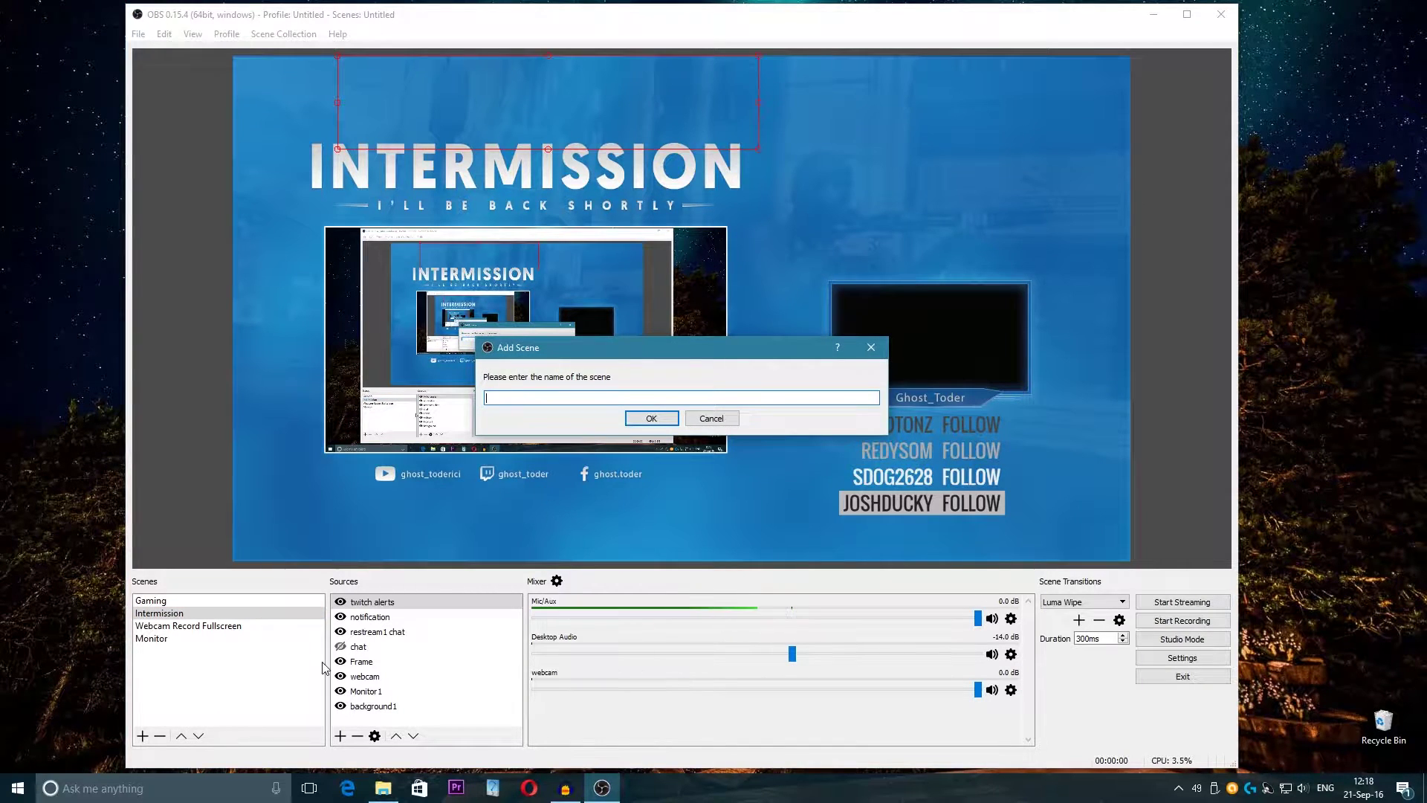
key("Return")
Dismiss the Sources menu without adding anything, then delete Scene 1 and confirm
right_click(413, 659)
mouse_move(452, 666)
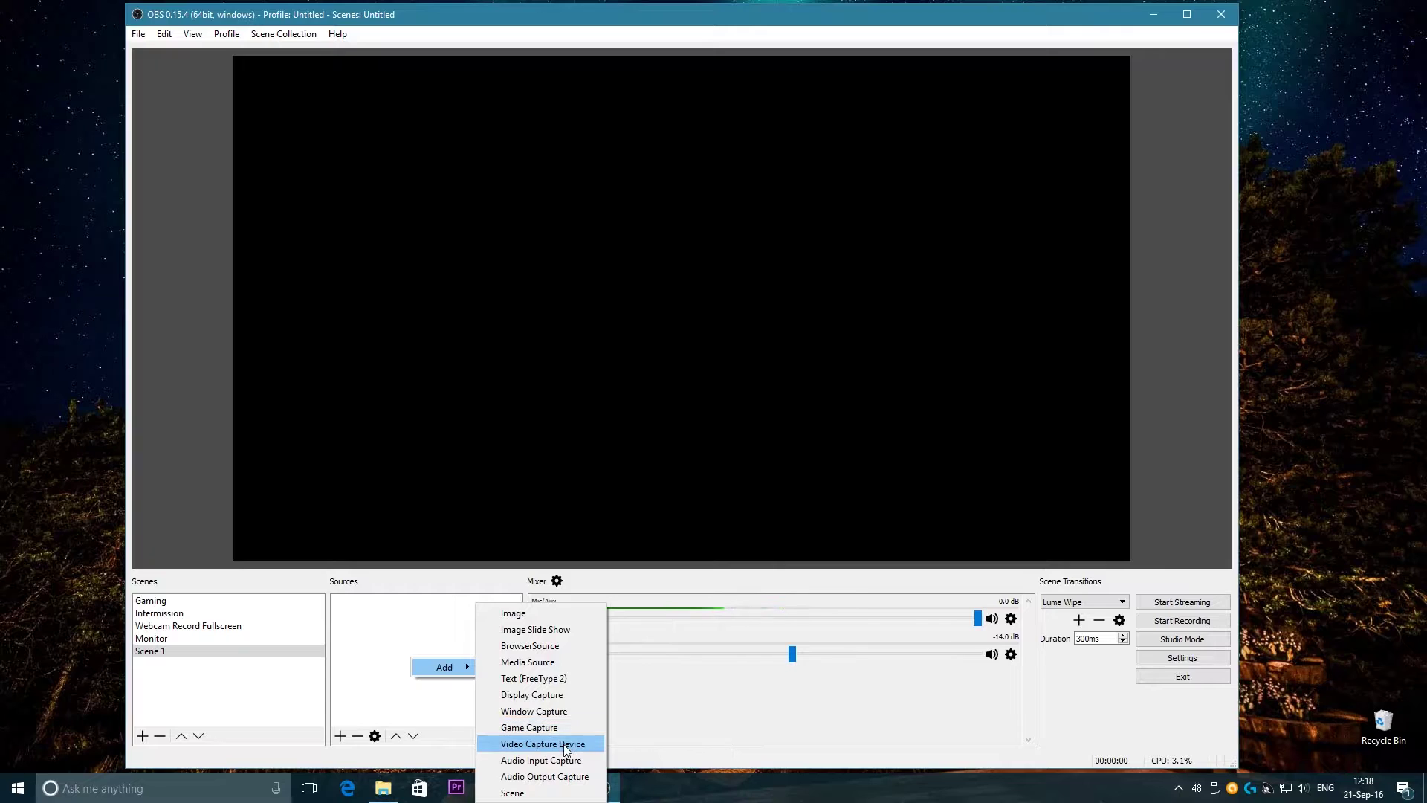
key("Escape")
key("Escape")
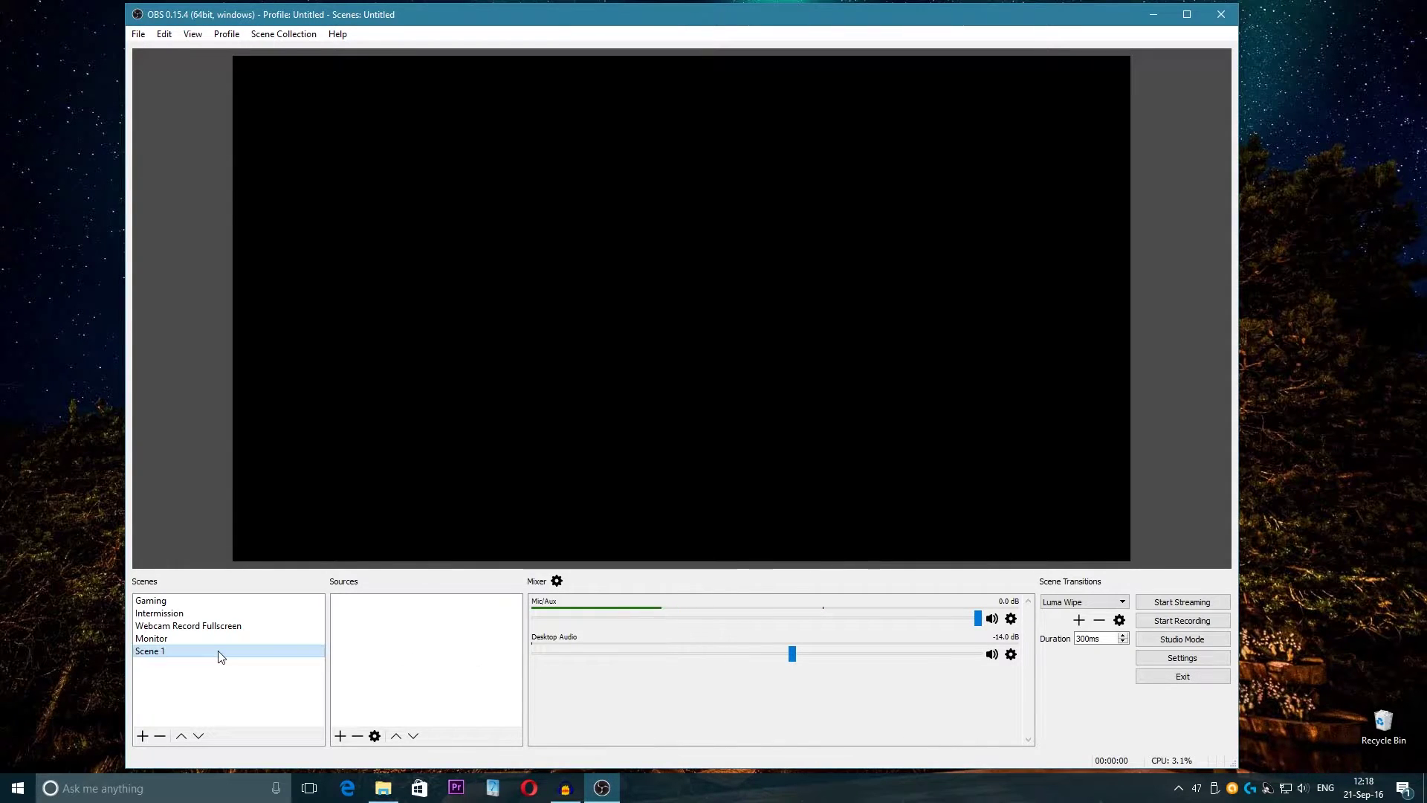
key("Delete")
key("Return")
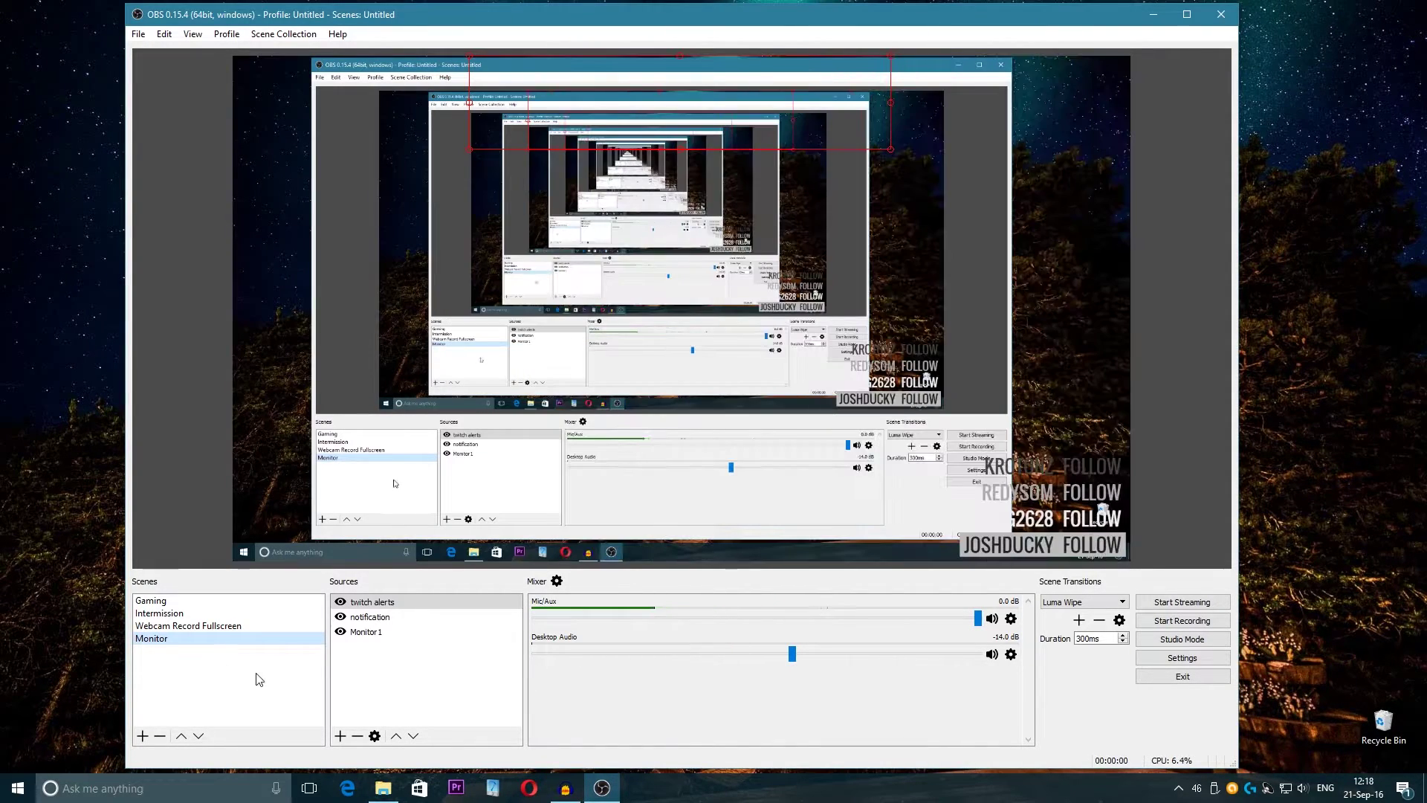
Switch to the Intermission scene and open the Stream page in Settings
left_click(160, 612)
left_click(1182, 658)
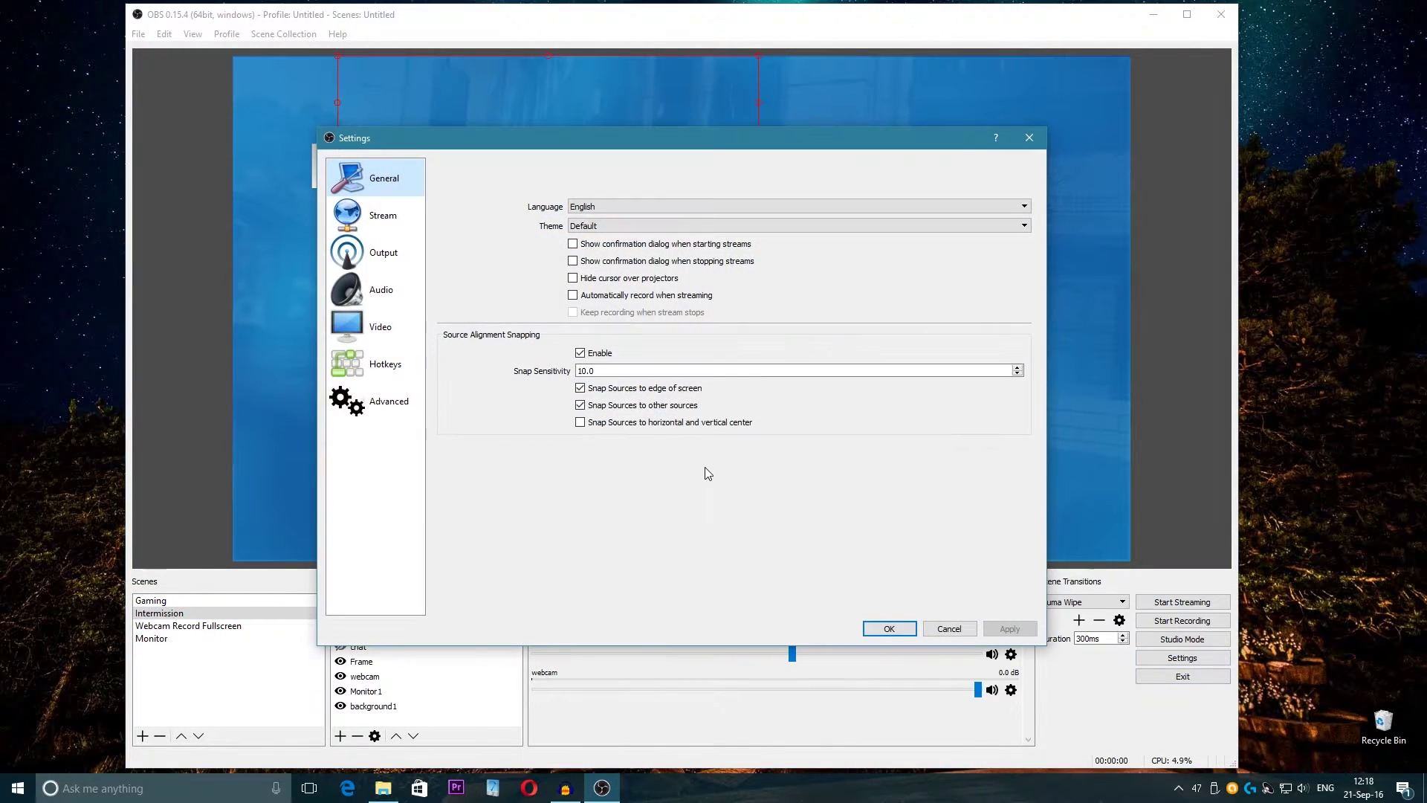
left_click_drag(662, 139, 687, 135)
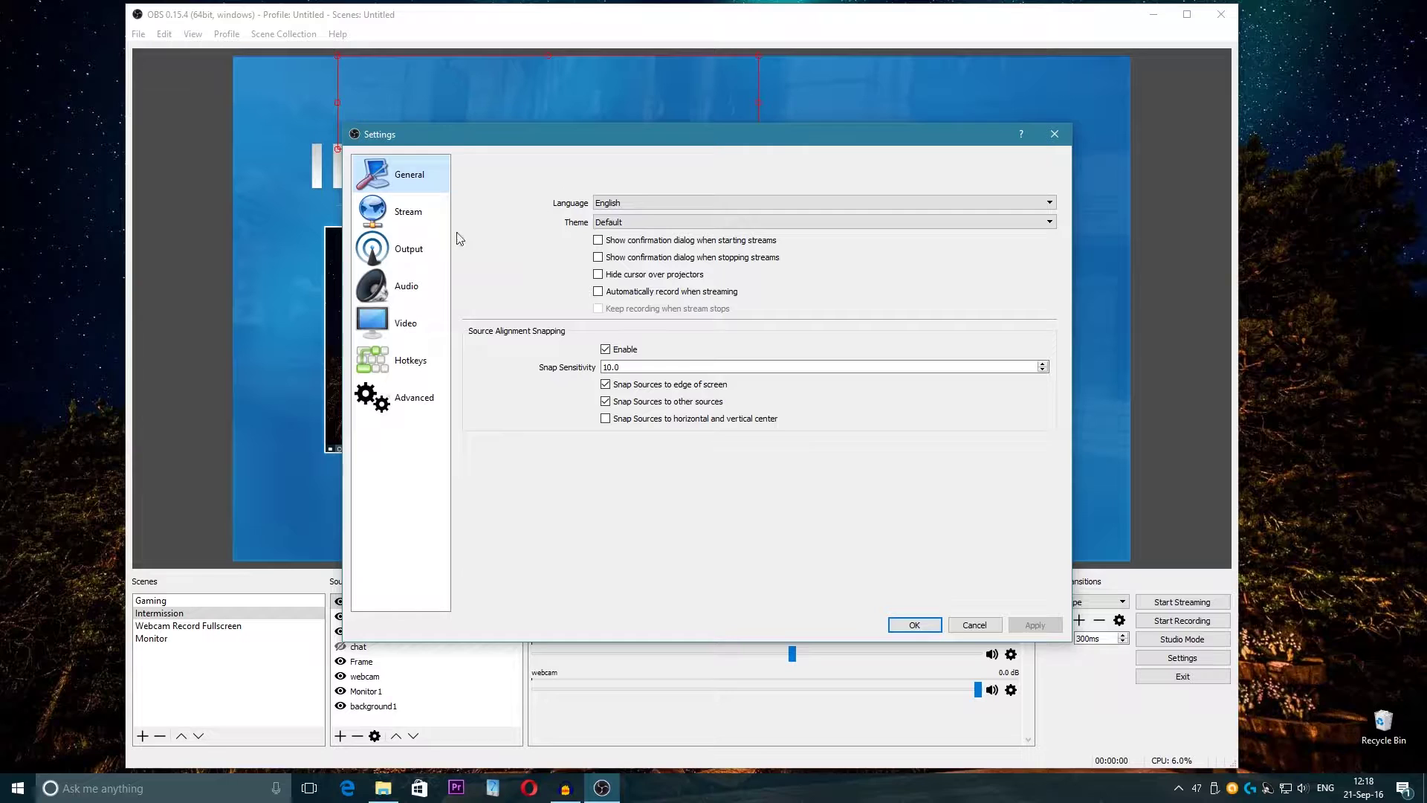
left_click(404, 214)
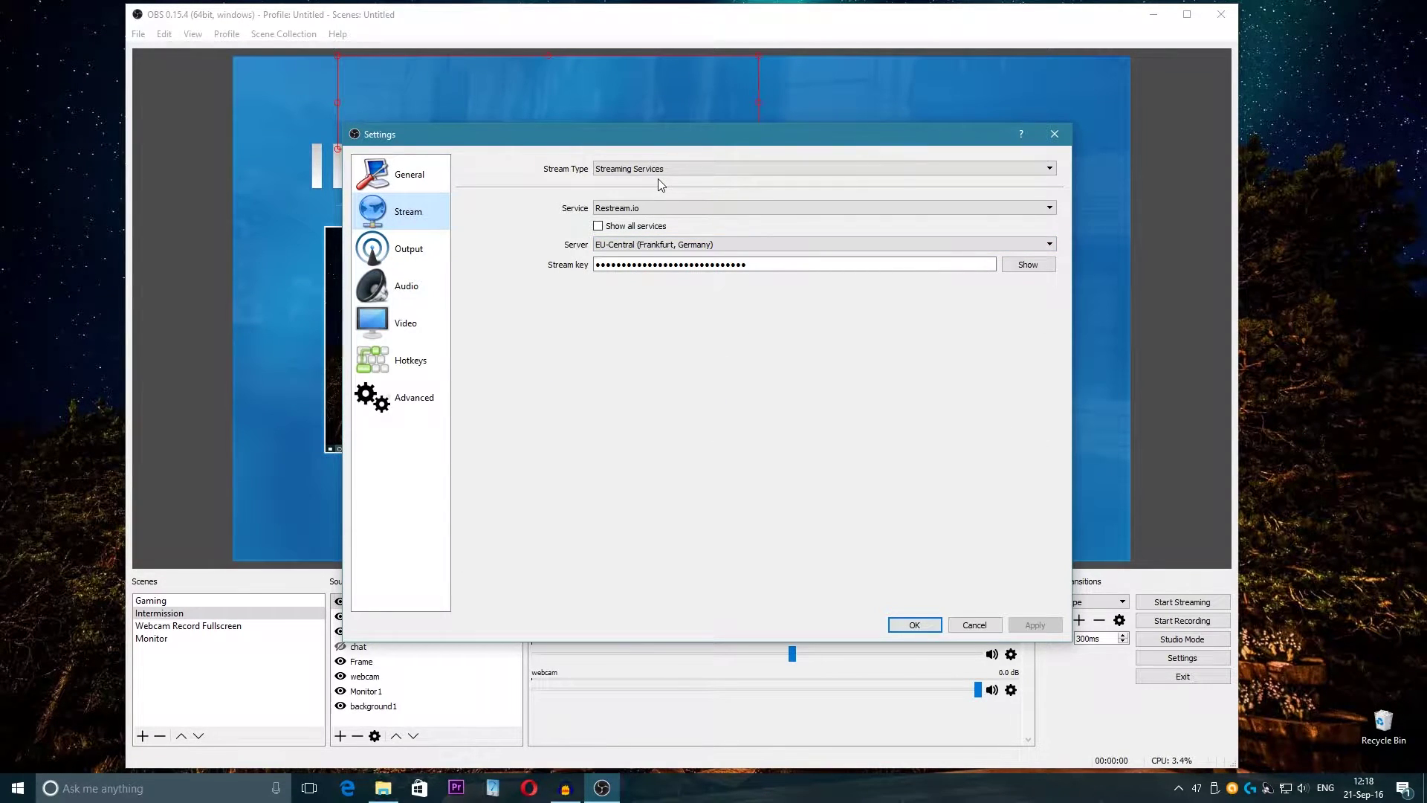
Keep Restream.io as the service and EU-Central (Frankfurt, Germany) as the server
left_click(710, 210)
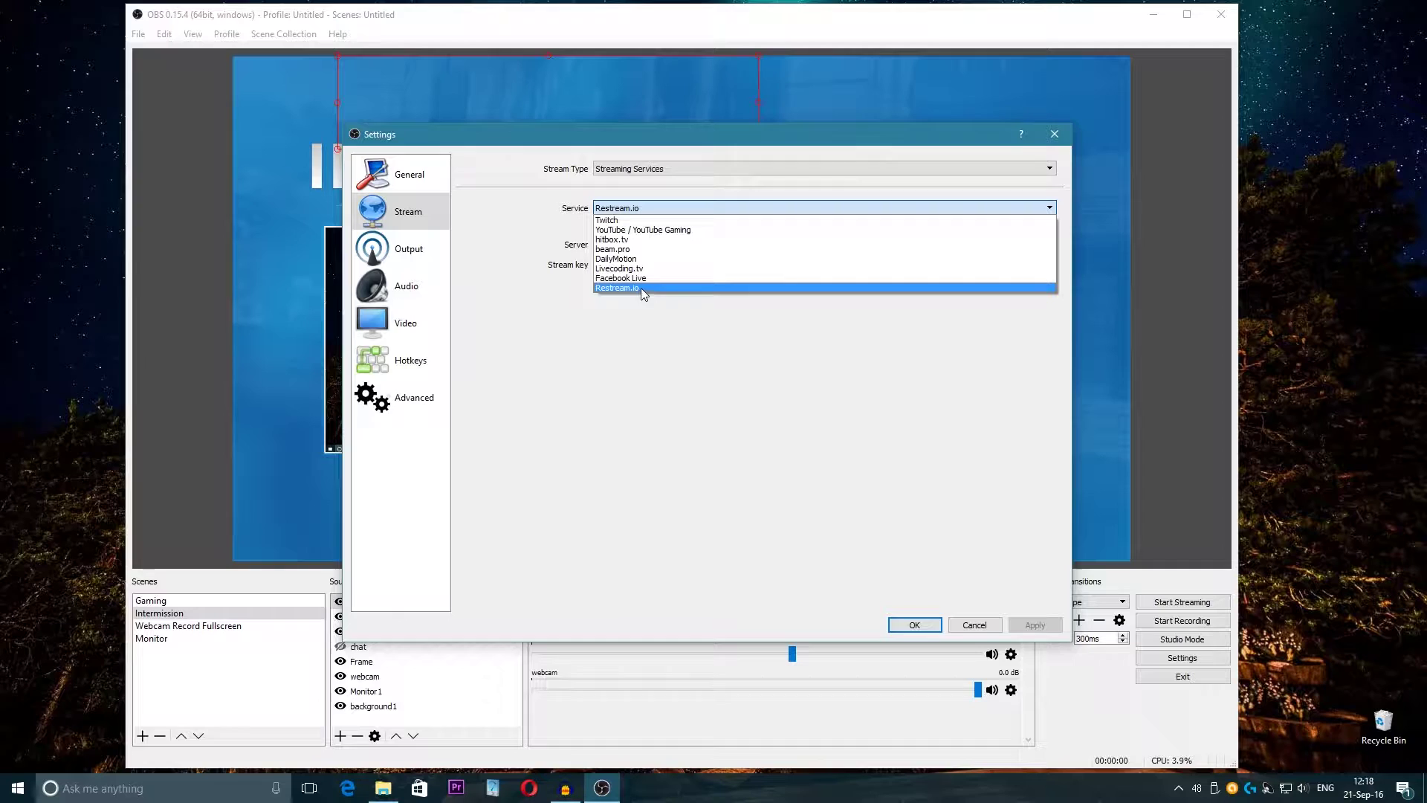
left_click(643, 339)
left_click(595, 246)
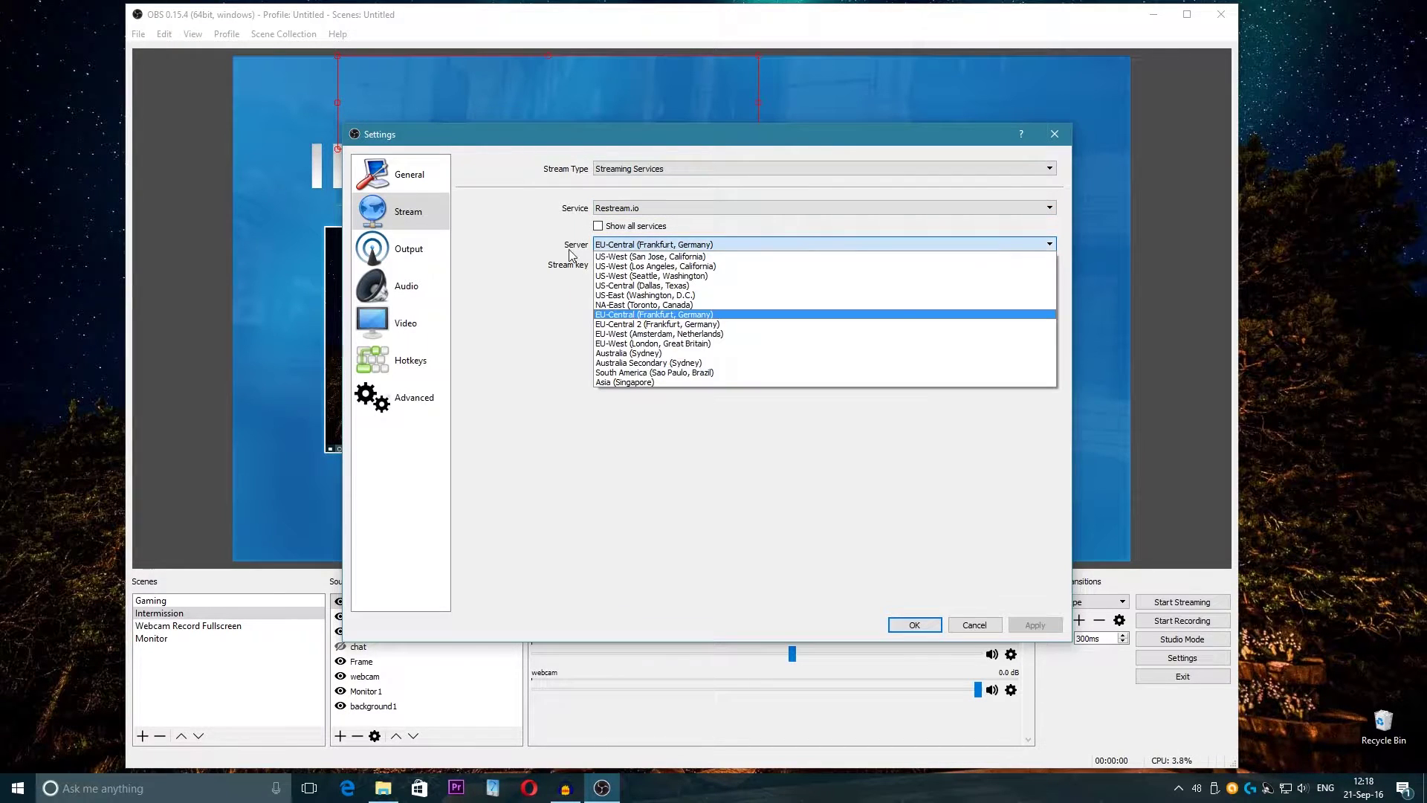
left_click(547, 343)
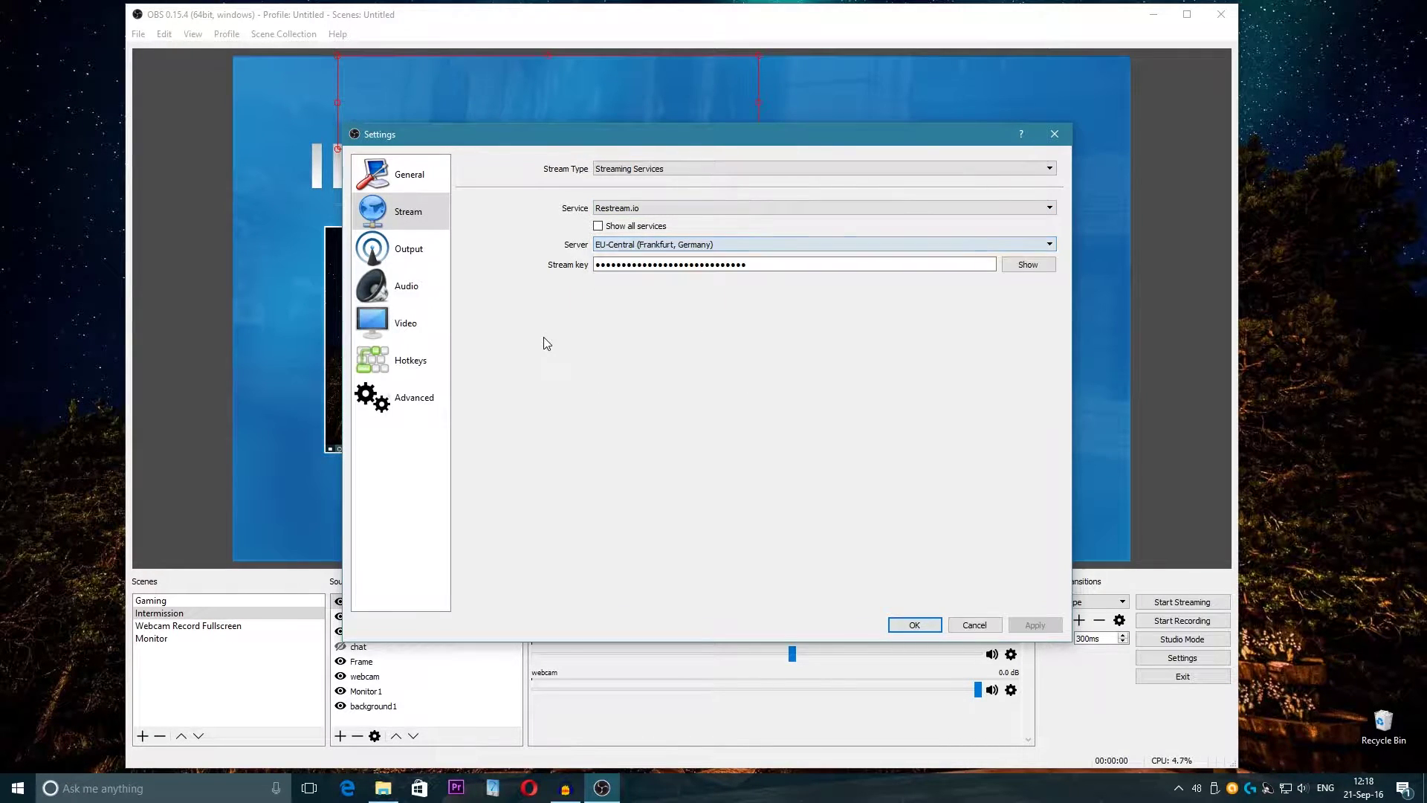
On the Output page, switch Output Mode to Simple and back to Advanced
left_click(427, 249)
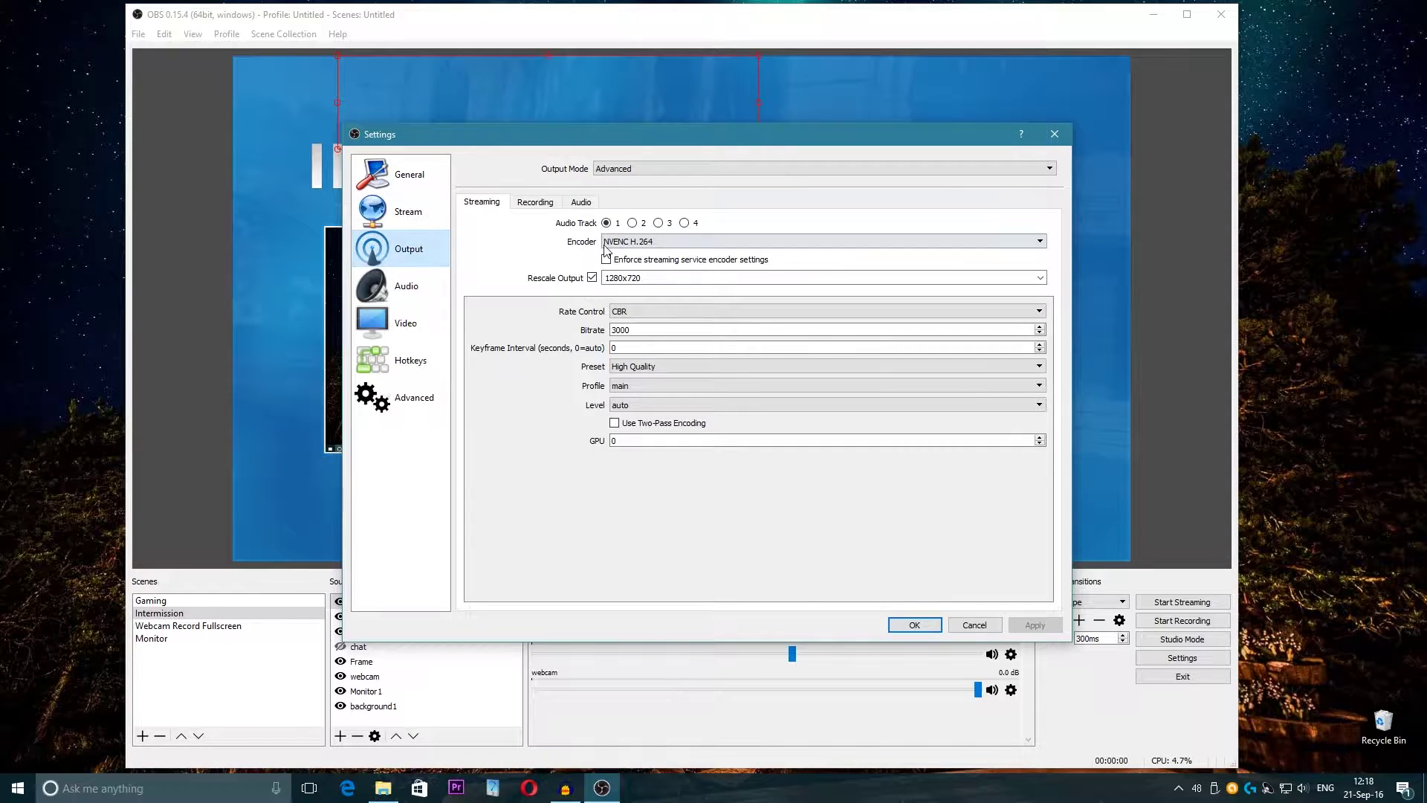
left_click(634, 168)
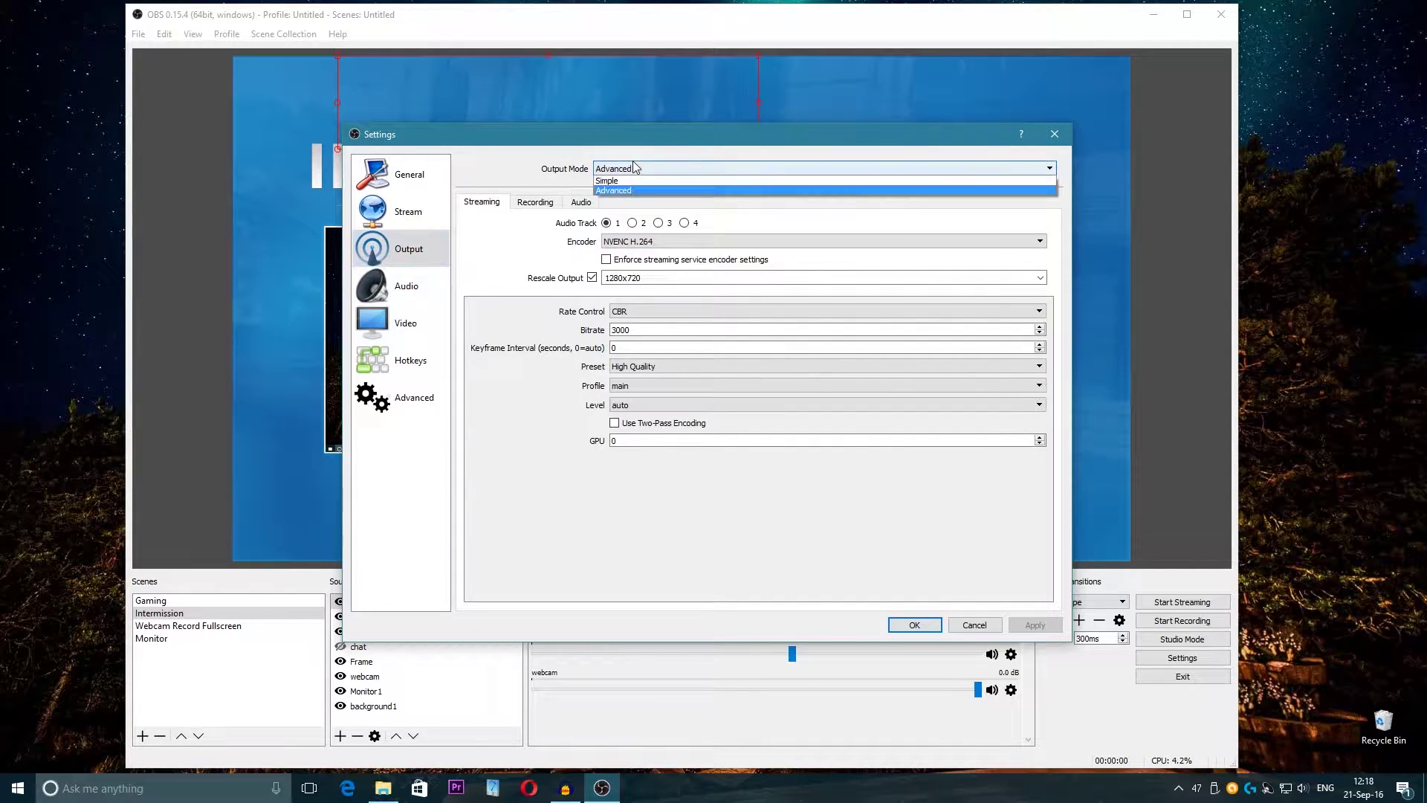
left_click(631, 181)
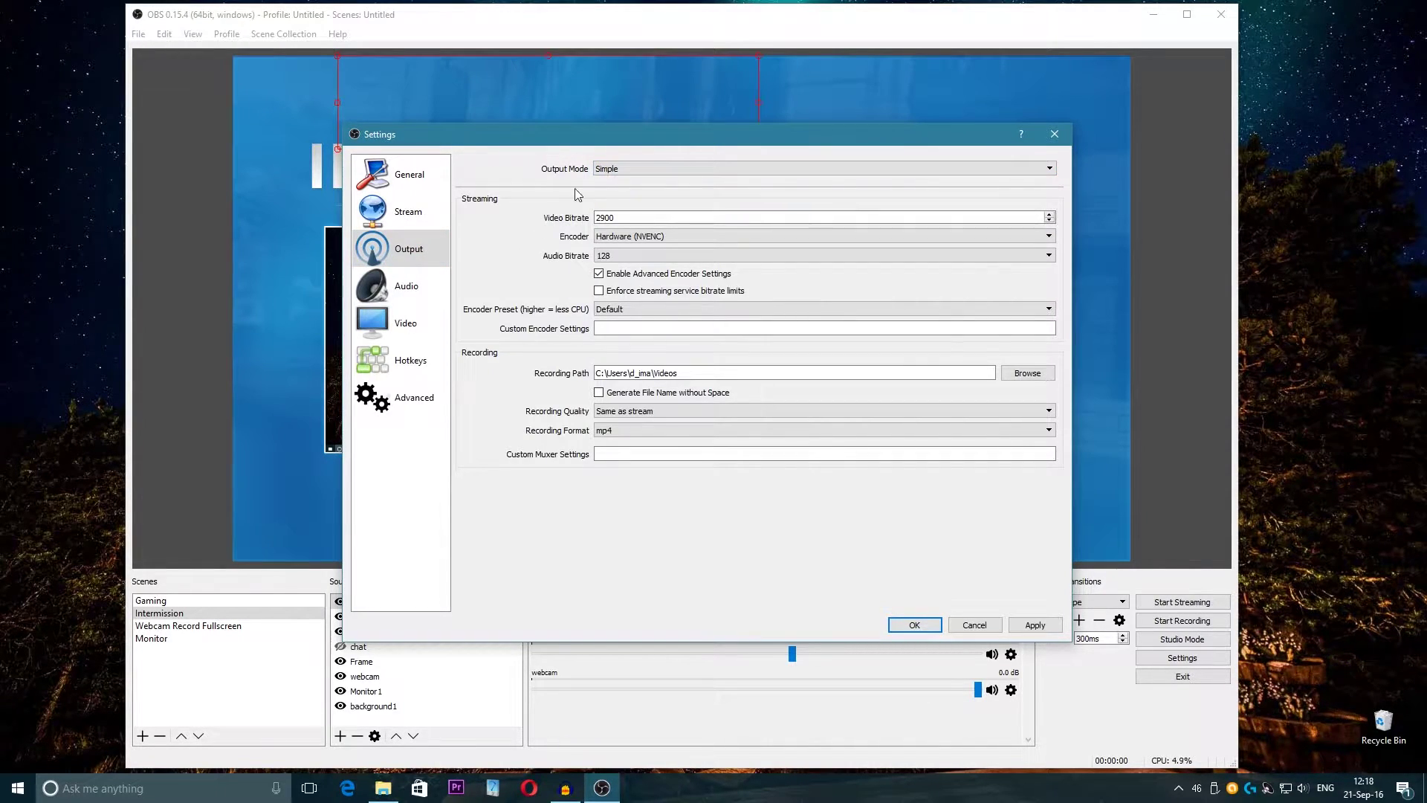
left_click(634, 170)
left_click(629, 190)
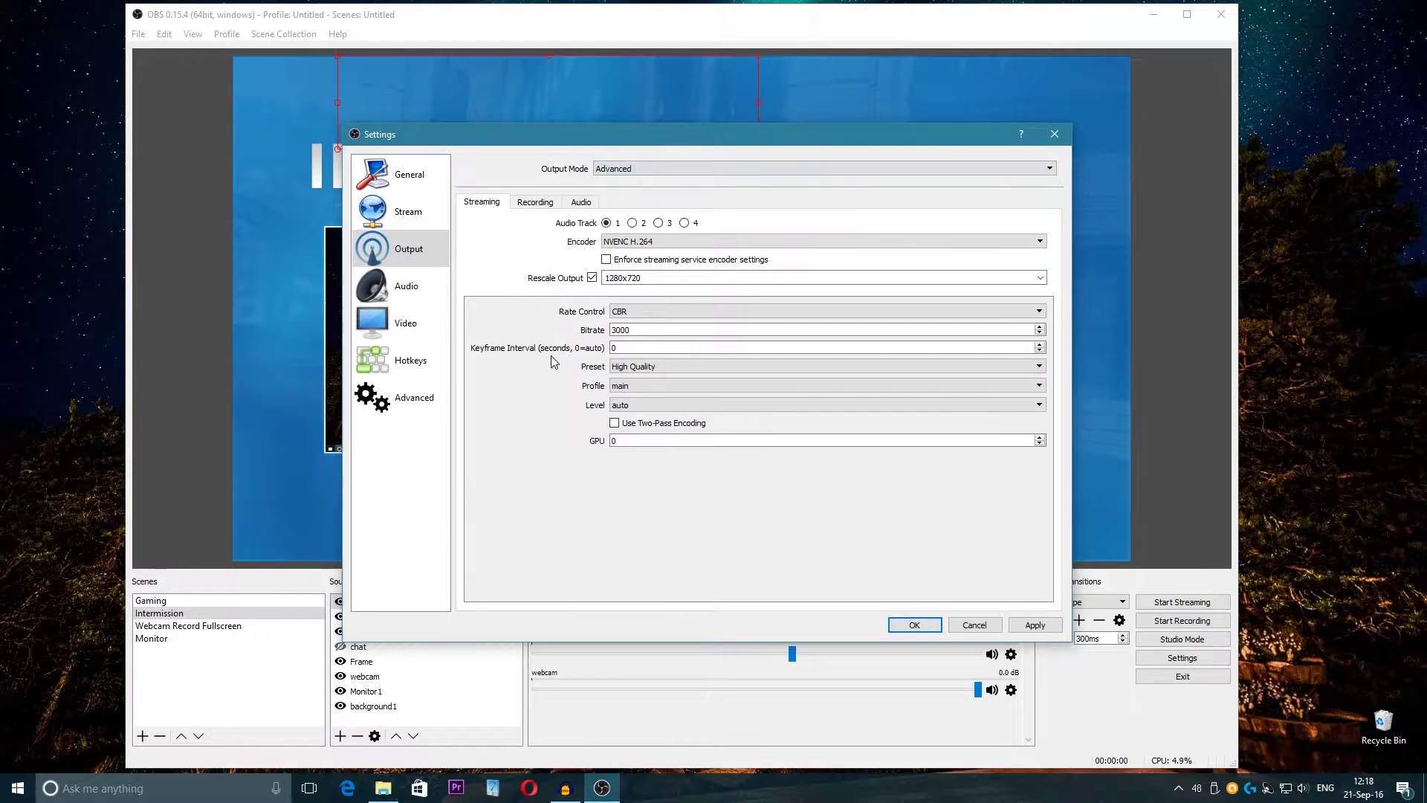
Keep the NVENC H.264 encoder, 1280x720 rescale and CBR rate control
left_click(624, 243)
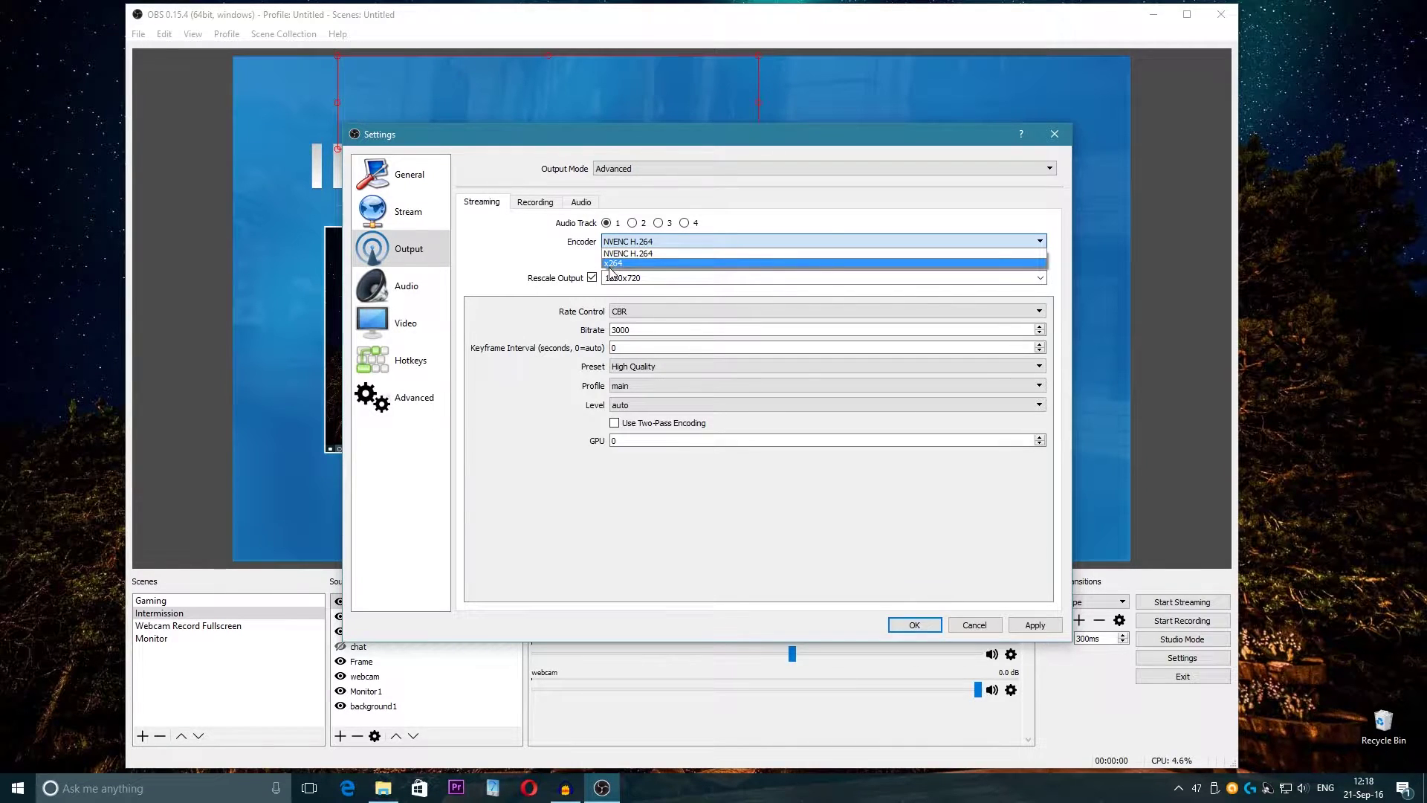
left_click(654, 254)
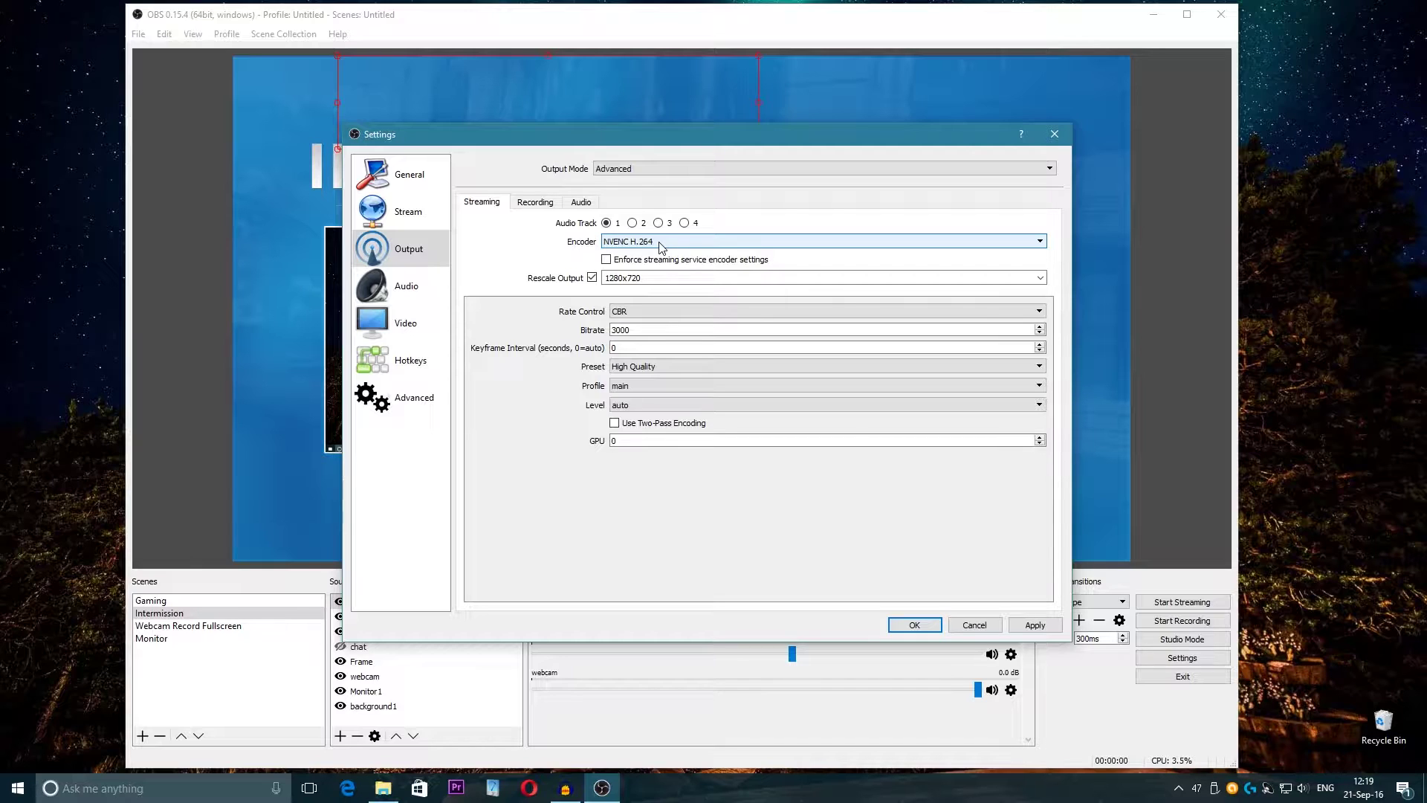
left_click(1039, 278)
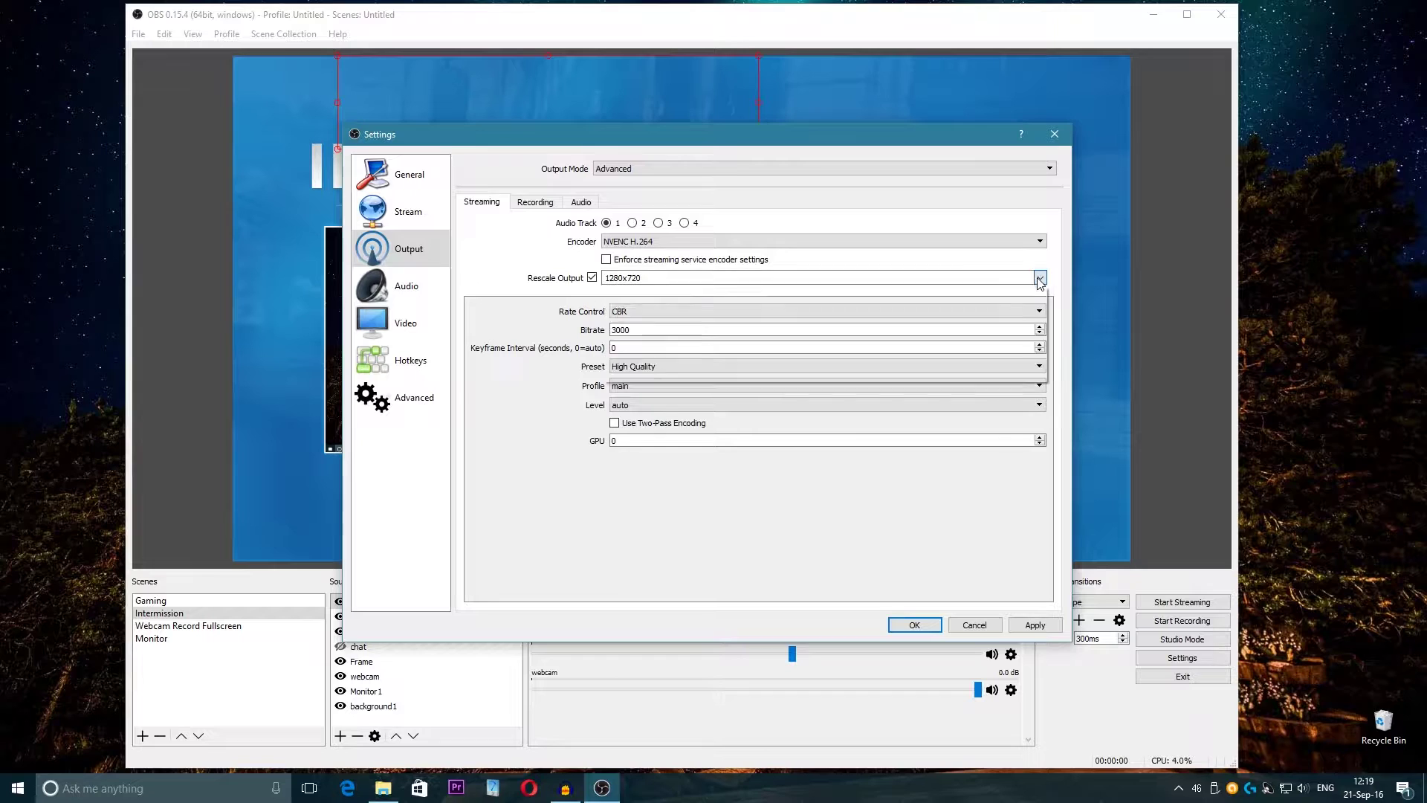
left_click(576, 295)
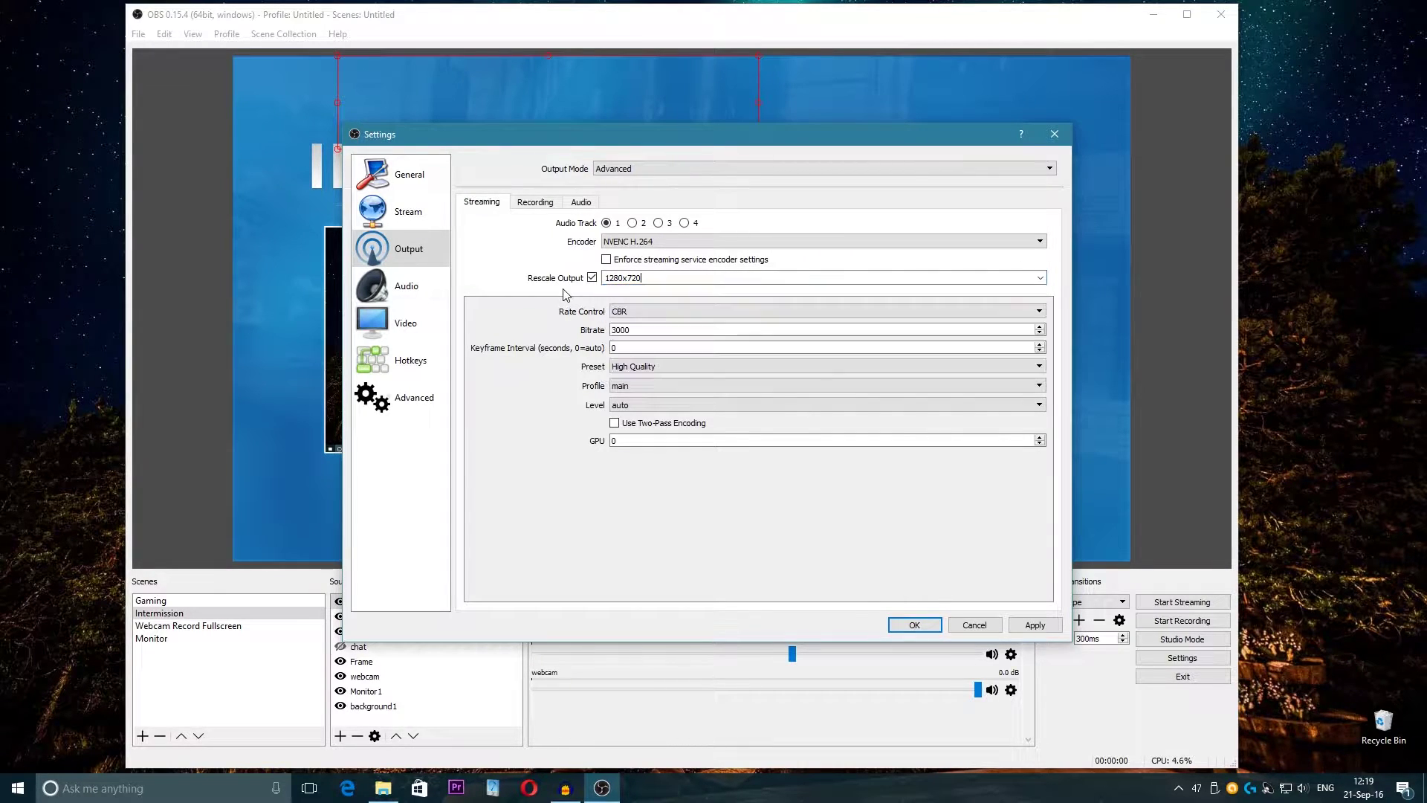
left_click(648, 309)
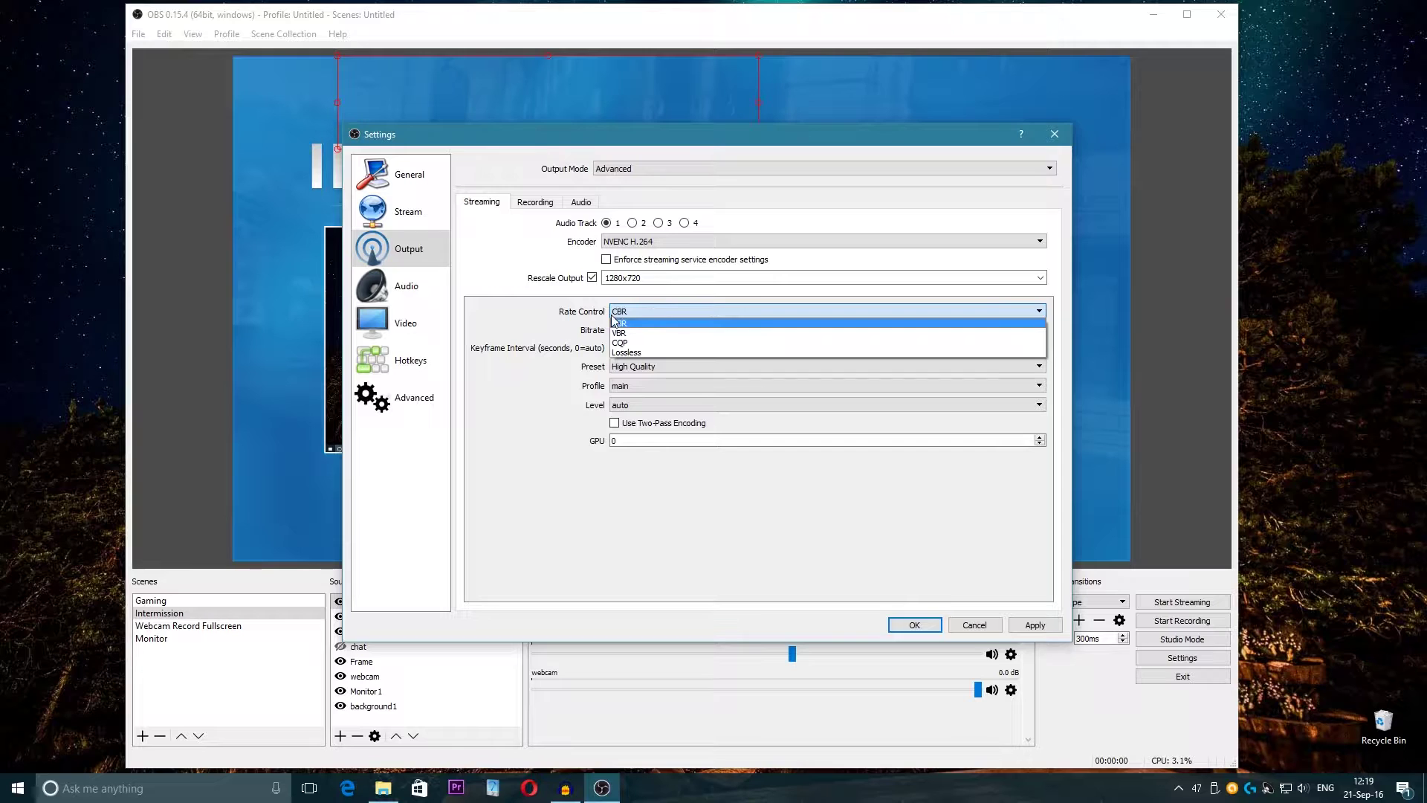
left_click(554, 311)
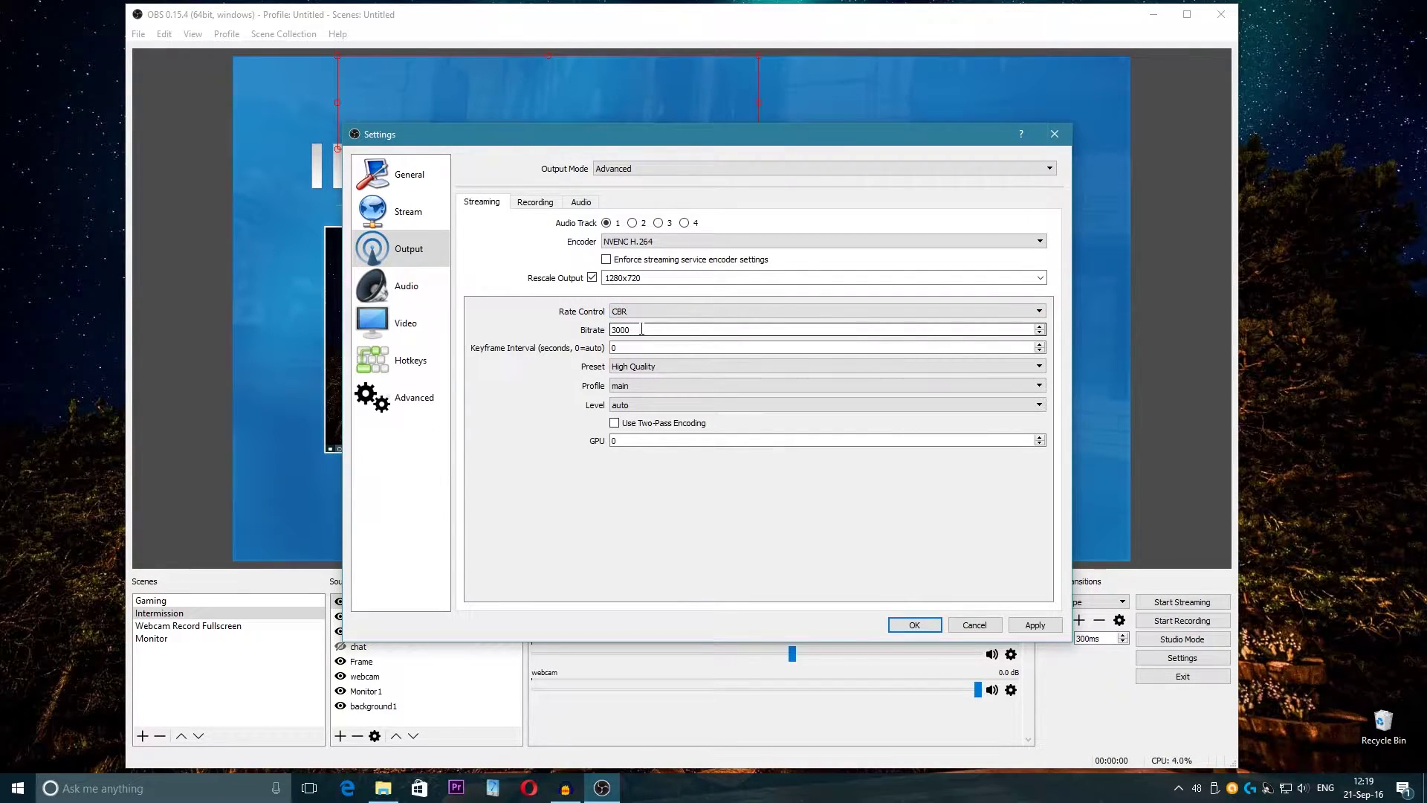
Replace the 3000 bitrate with trial values, first 3500, then 6500
left_click_drag(641, 329, 595, 336)
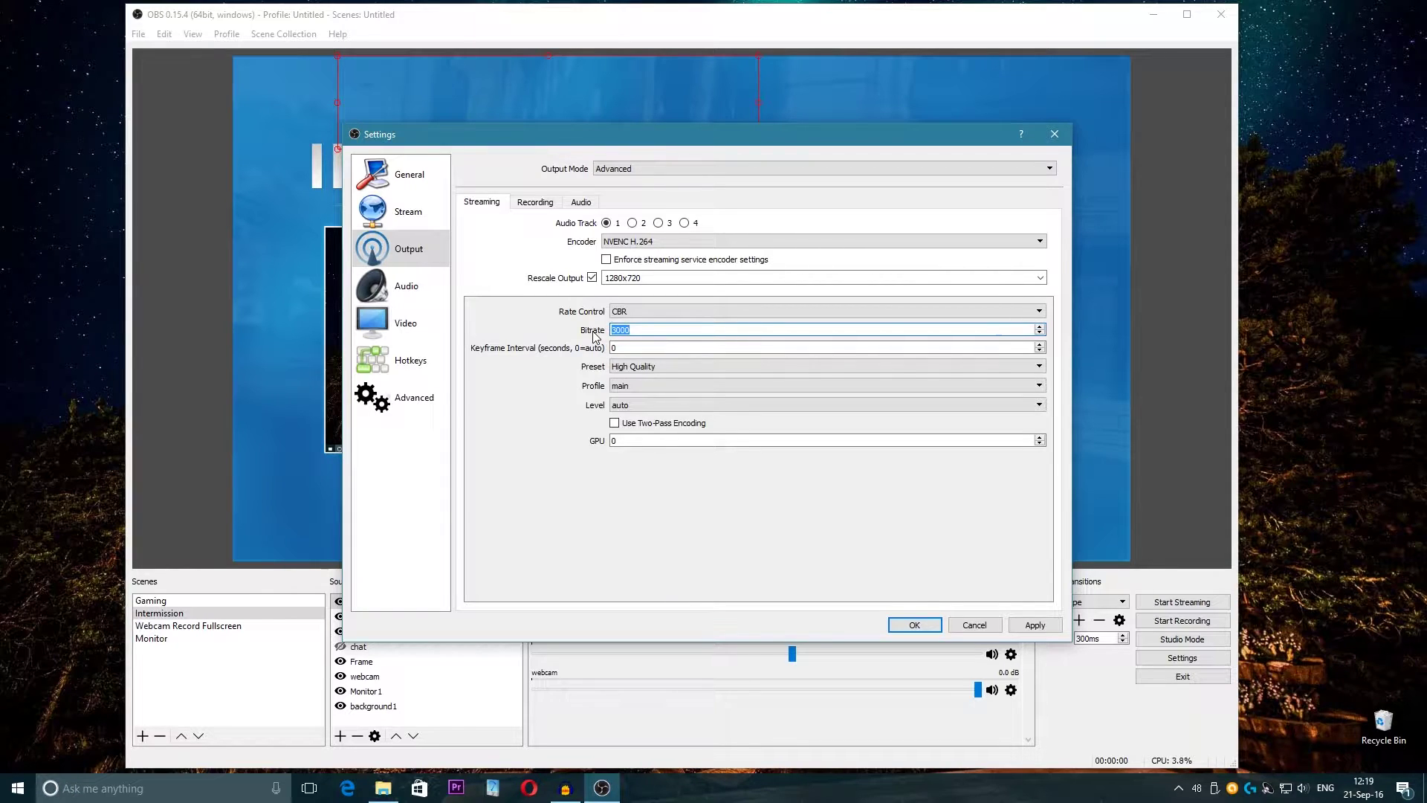
type("3500")
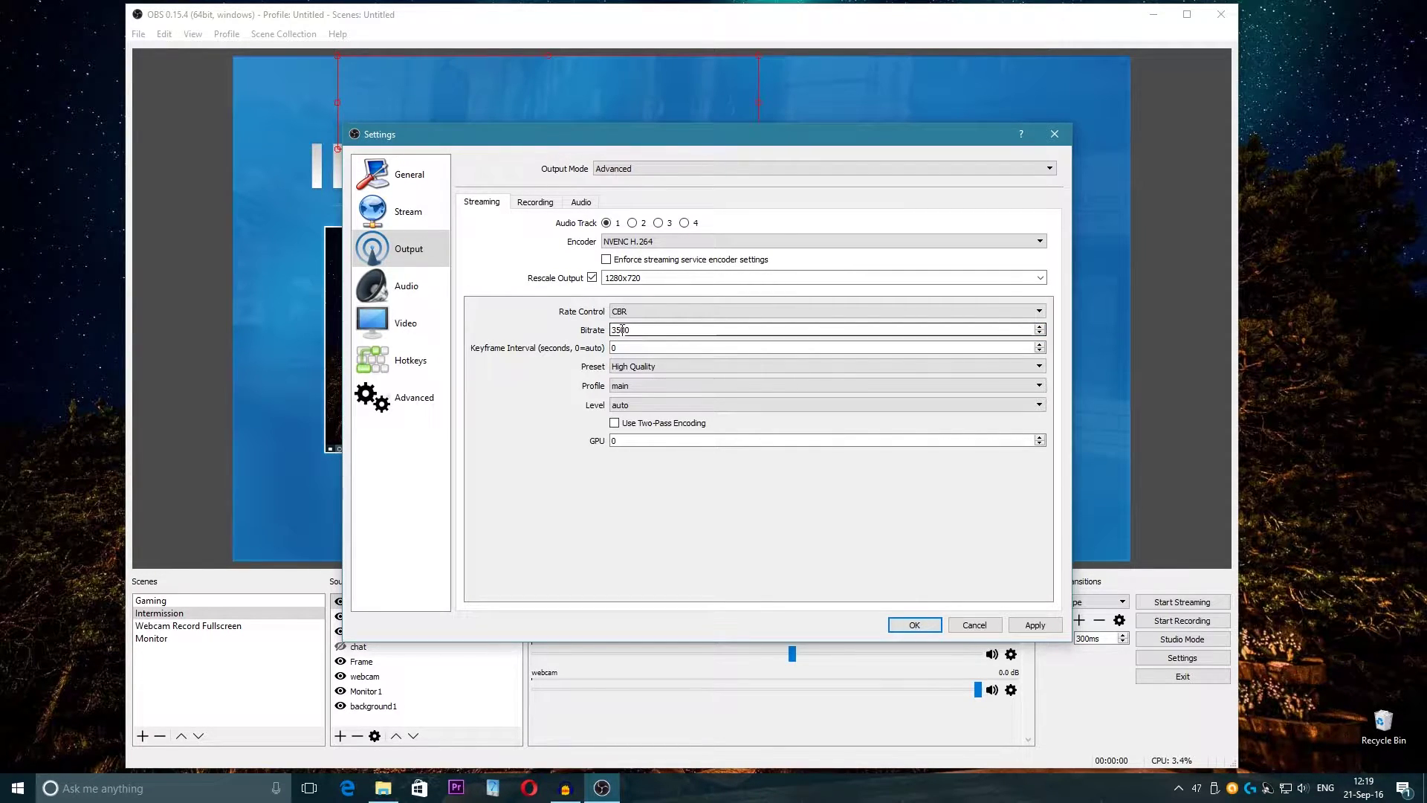
type("65")
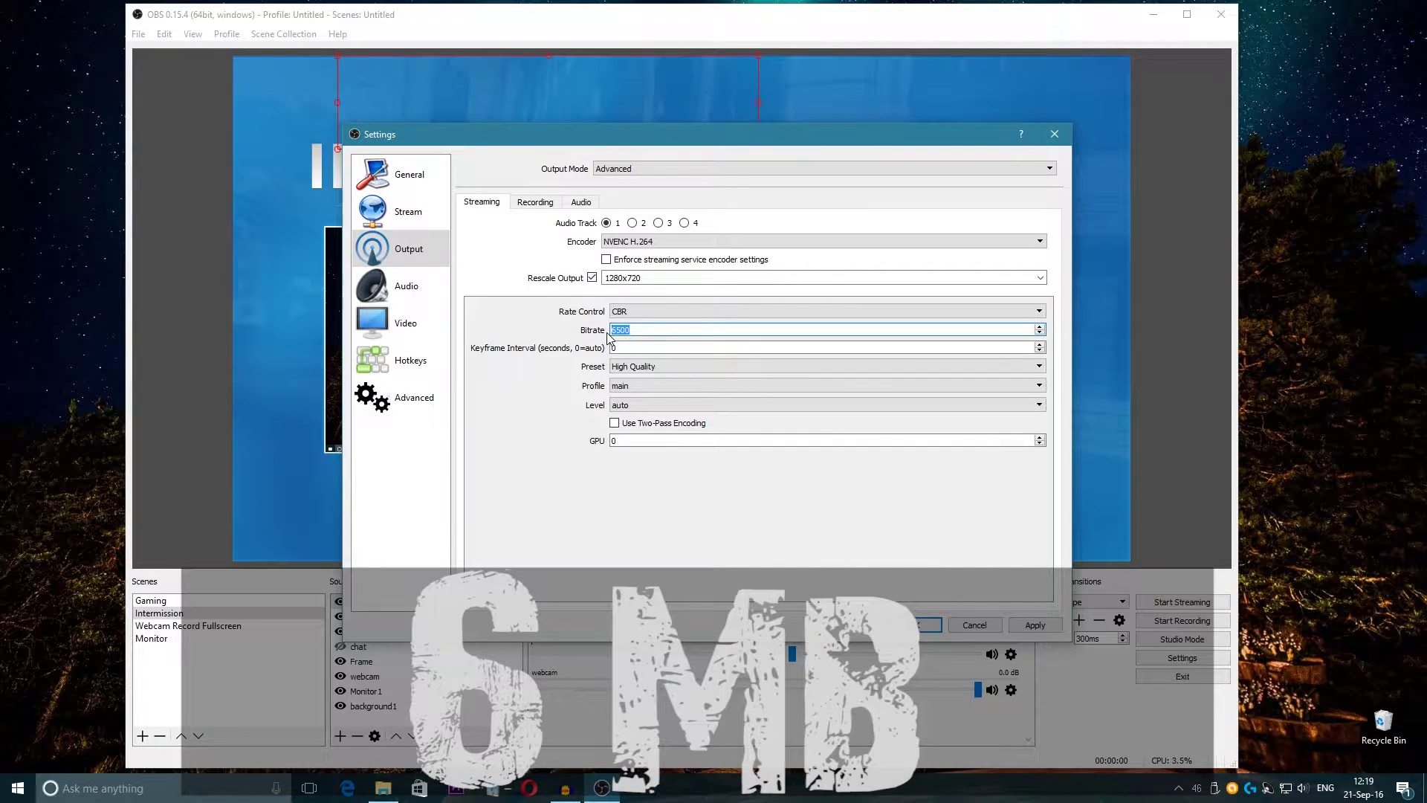
type("00")
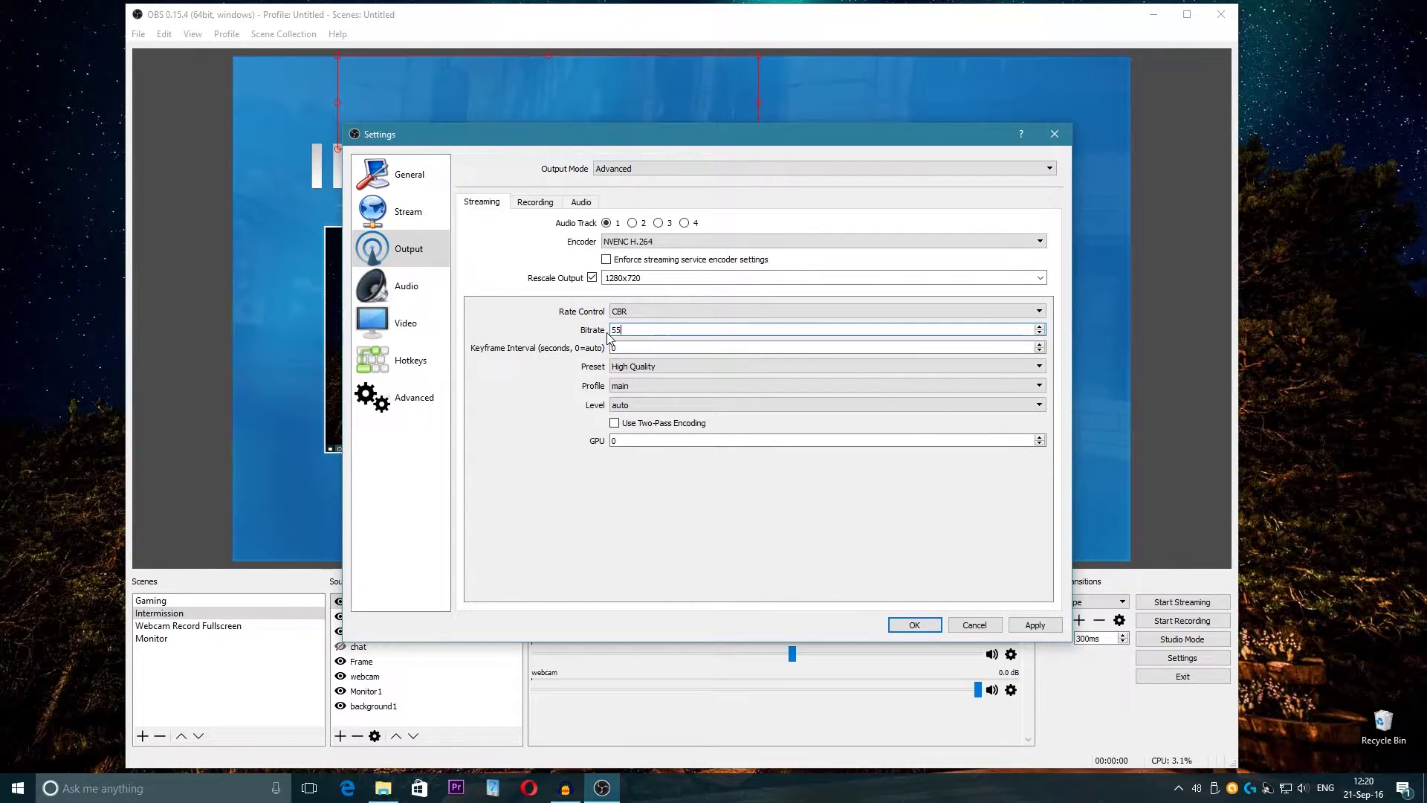
Edit the bitrate through trial values 3500 and 2800, ending back at 3000
key("BackSpace")
key("BackSpace")
key("BackSpace")
key("BackSpace")
key("BackSpace")
type("3500")
key("BackSpace")
key("BackSpace")
type("2")
key("Left")
key("Left")
key("BackSpace")
Look through the encoder presets and leave High Quality selected
left_click(622, 369)
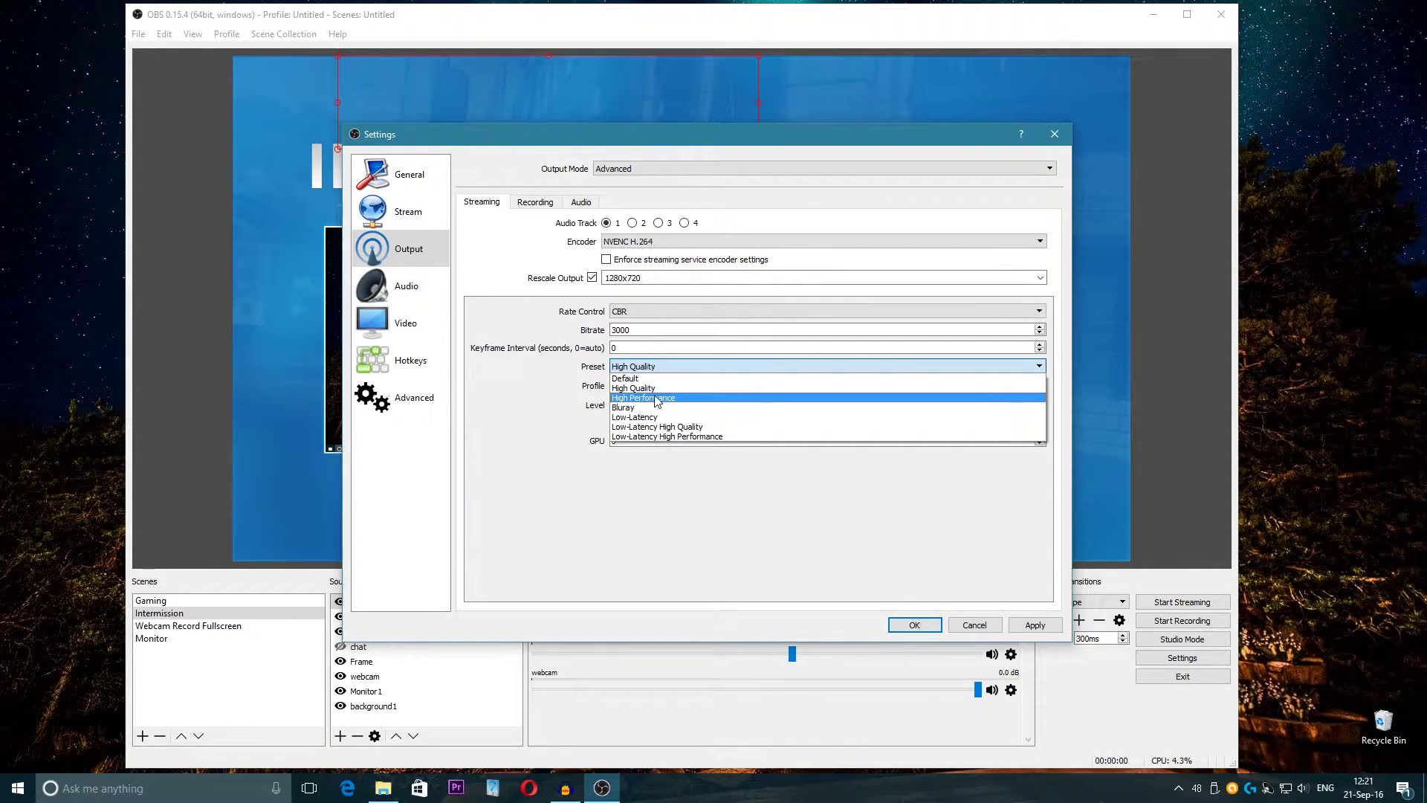
left_click(647, 368)
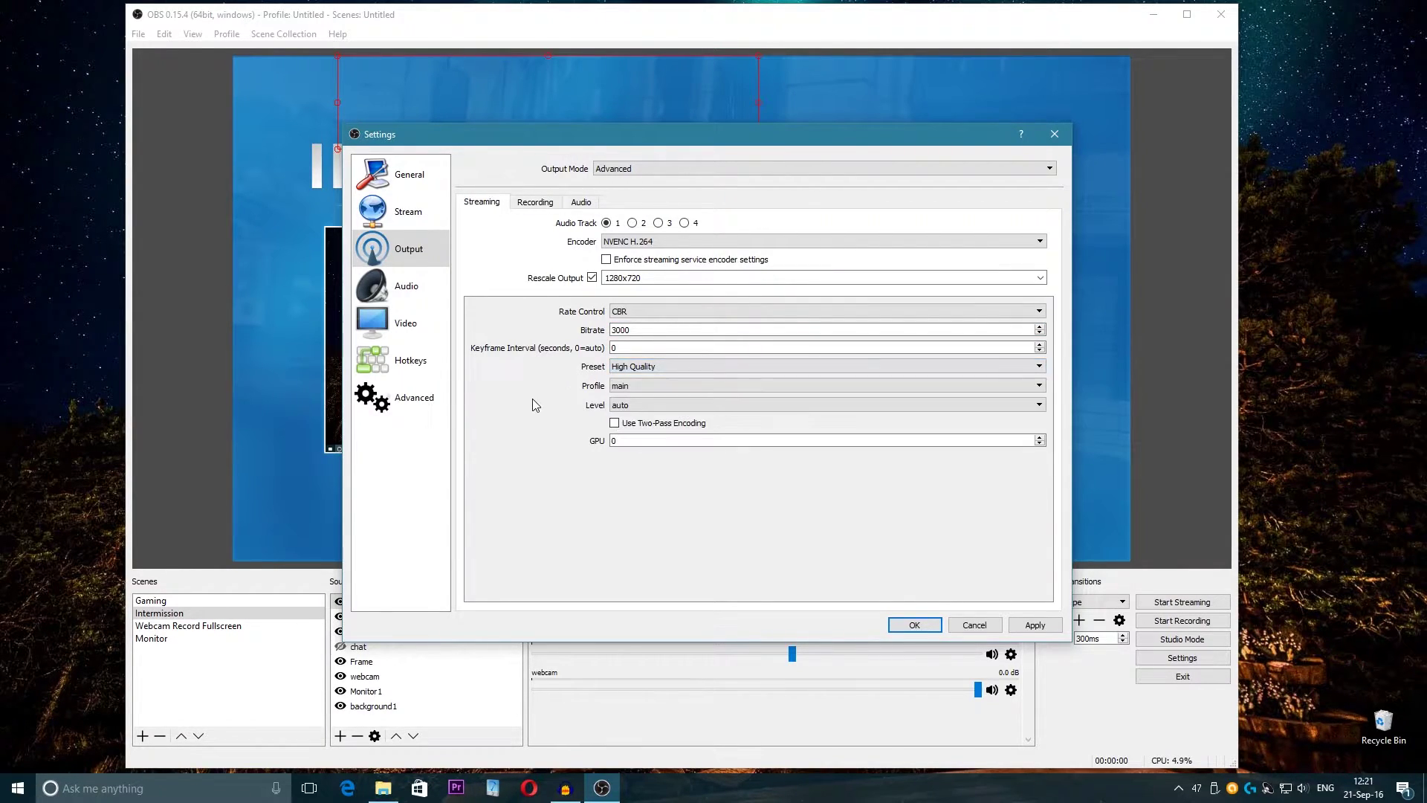
left_click(647, 369)
left_click(587, 374)
Confirm the bitrate stays at 3000 and switch the preset to High Performance
left_click(630, 330)
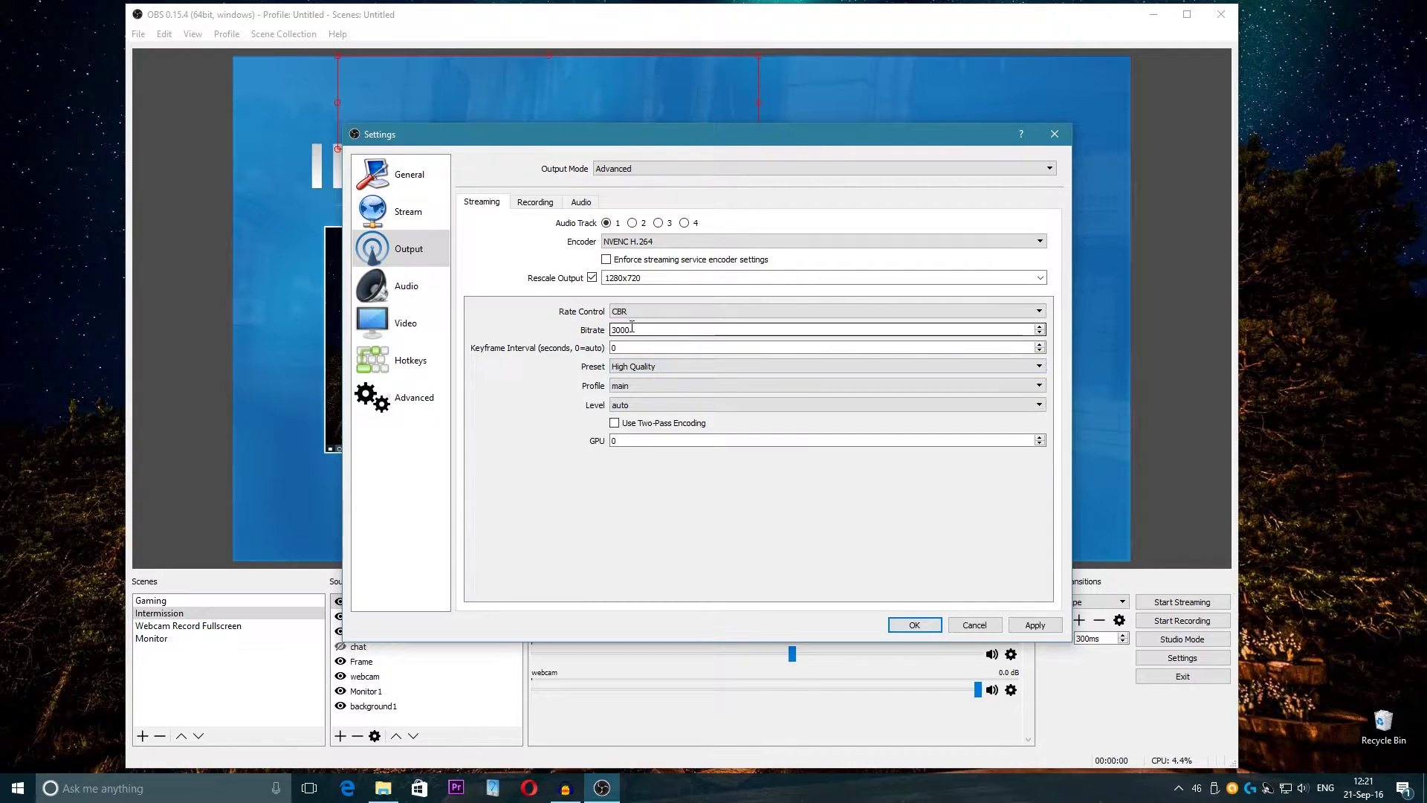
double_click(630, 330)
left_click(552, 403)
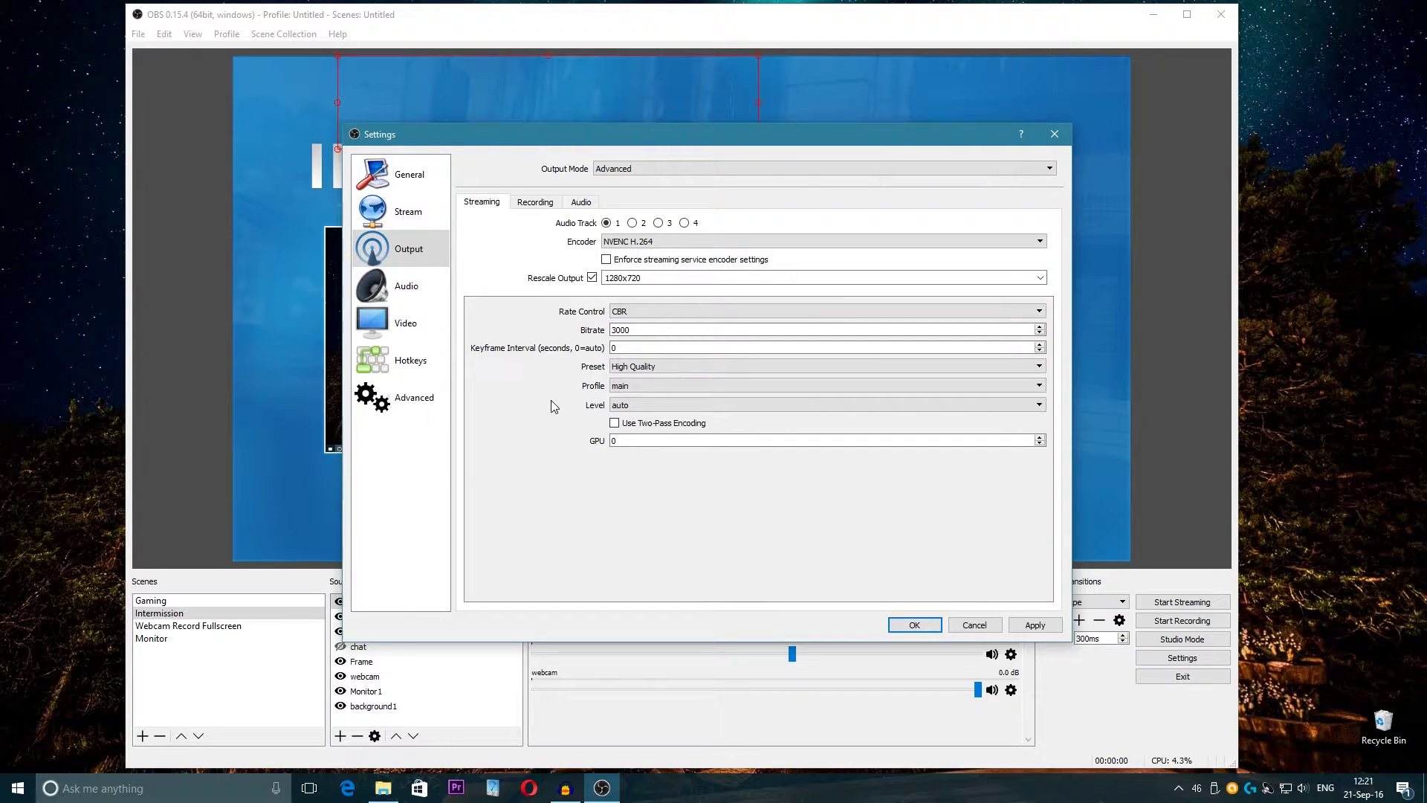
left_click(638, 365)
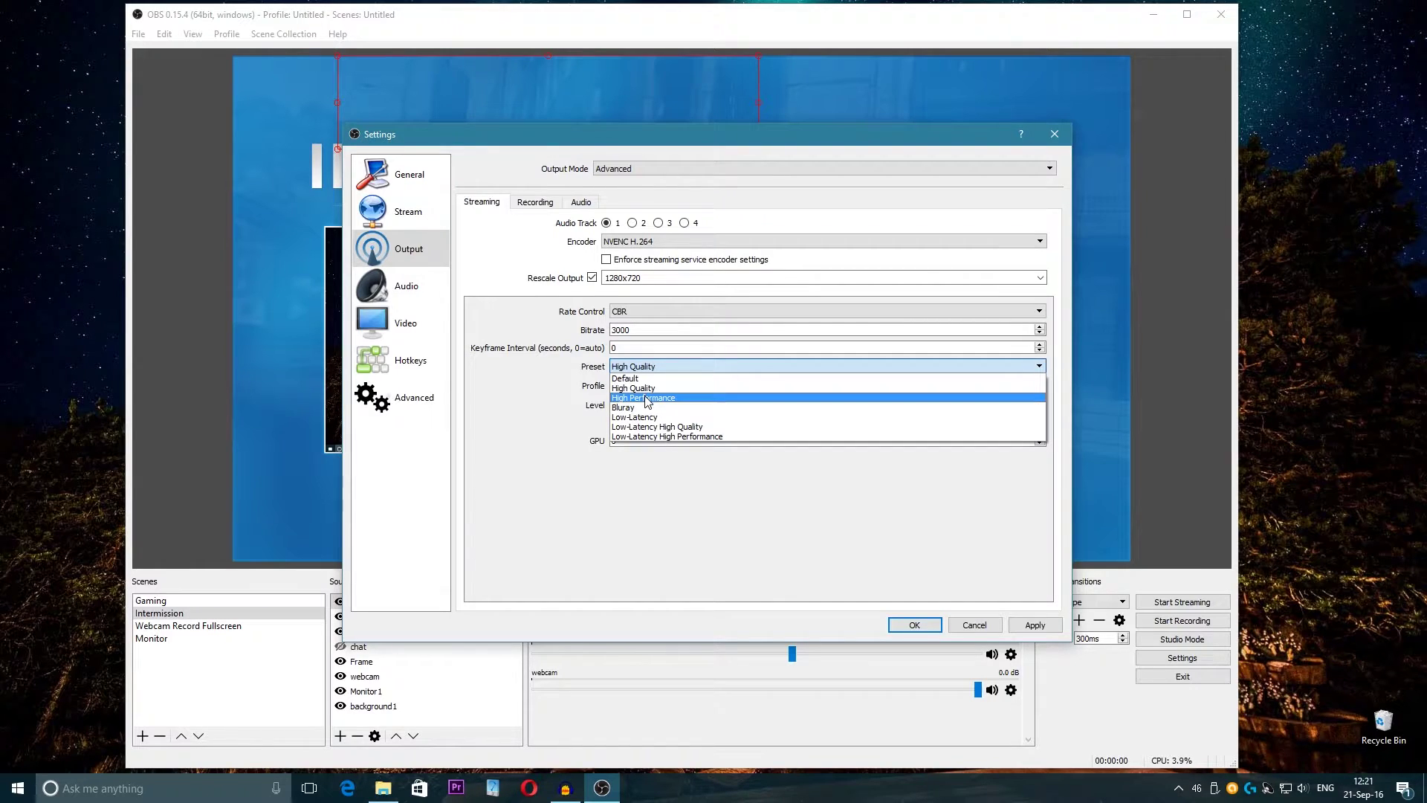
left_click(645, 399)
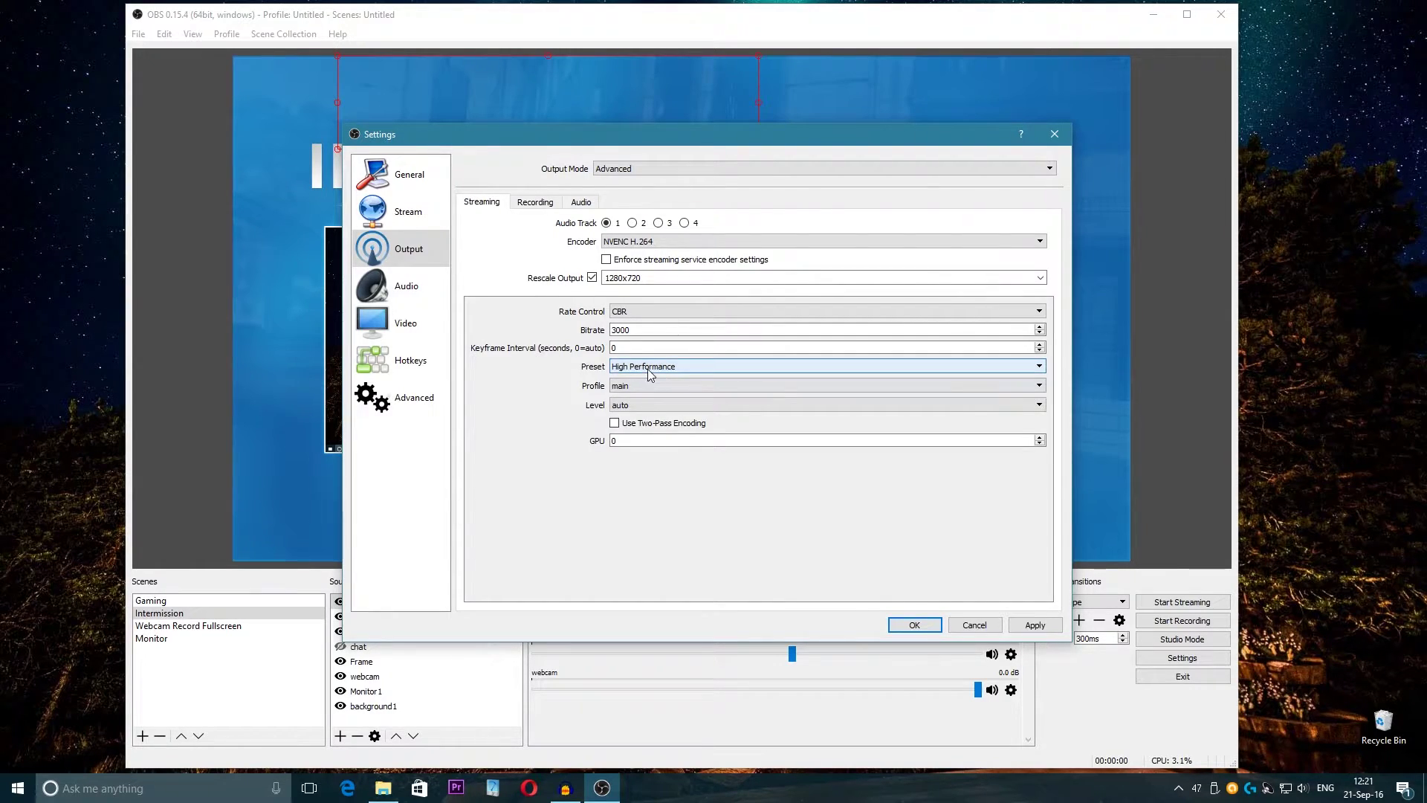
Try Lanczos as the video downscale filter, then revert to Bicubic
left_click(407, 323)
left_click(675, 208)
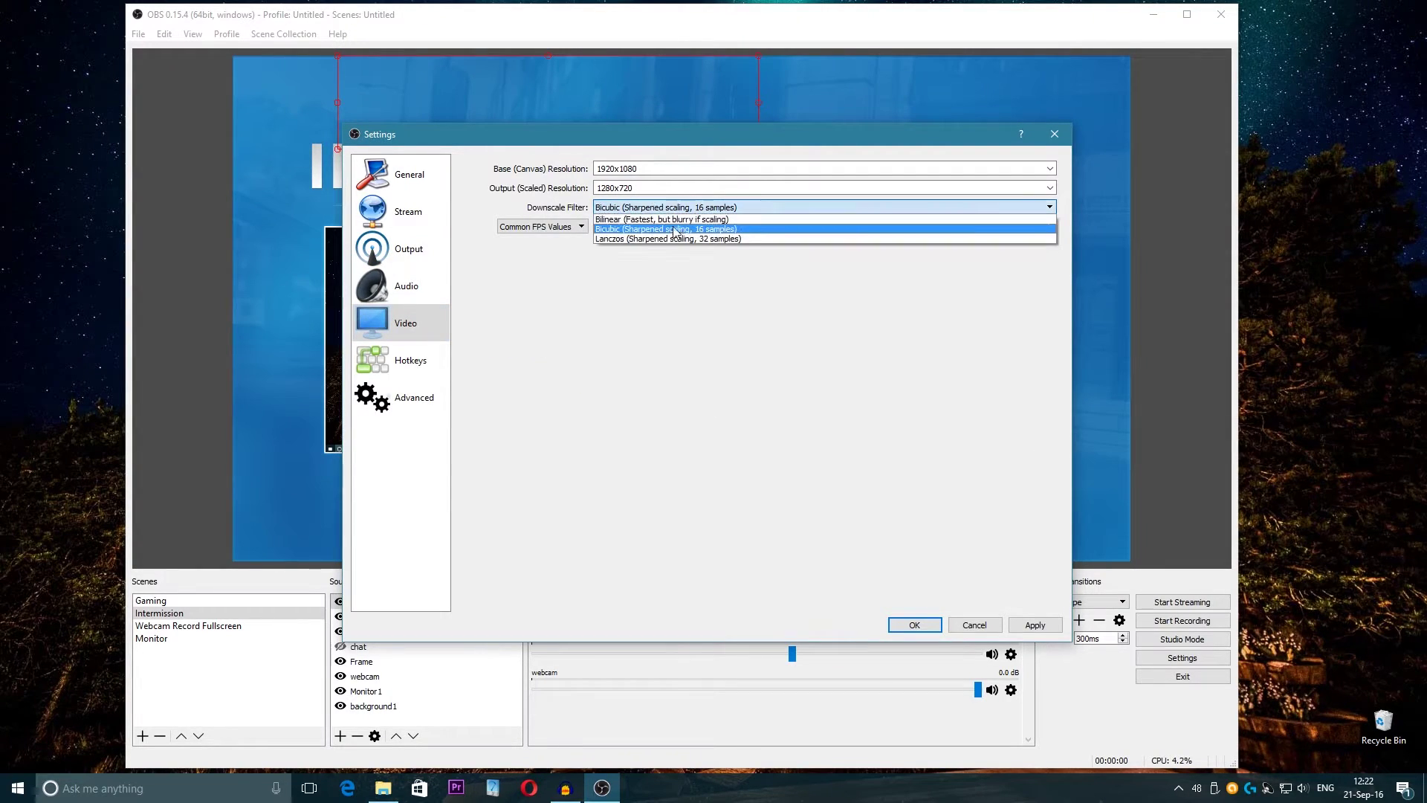
left_click(679, 238)
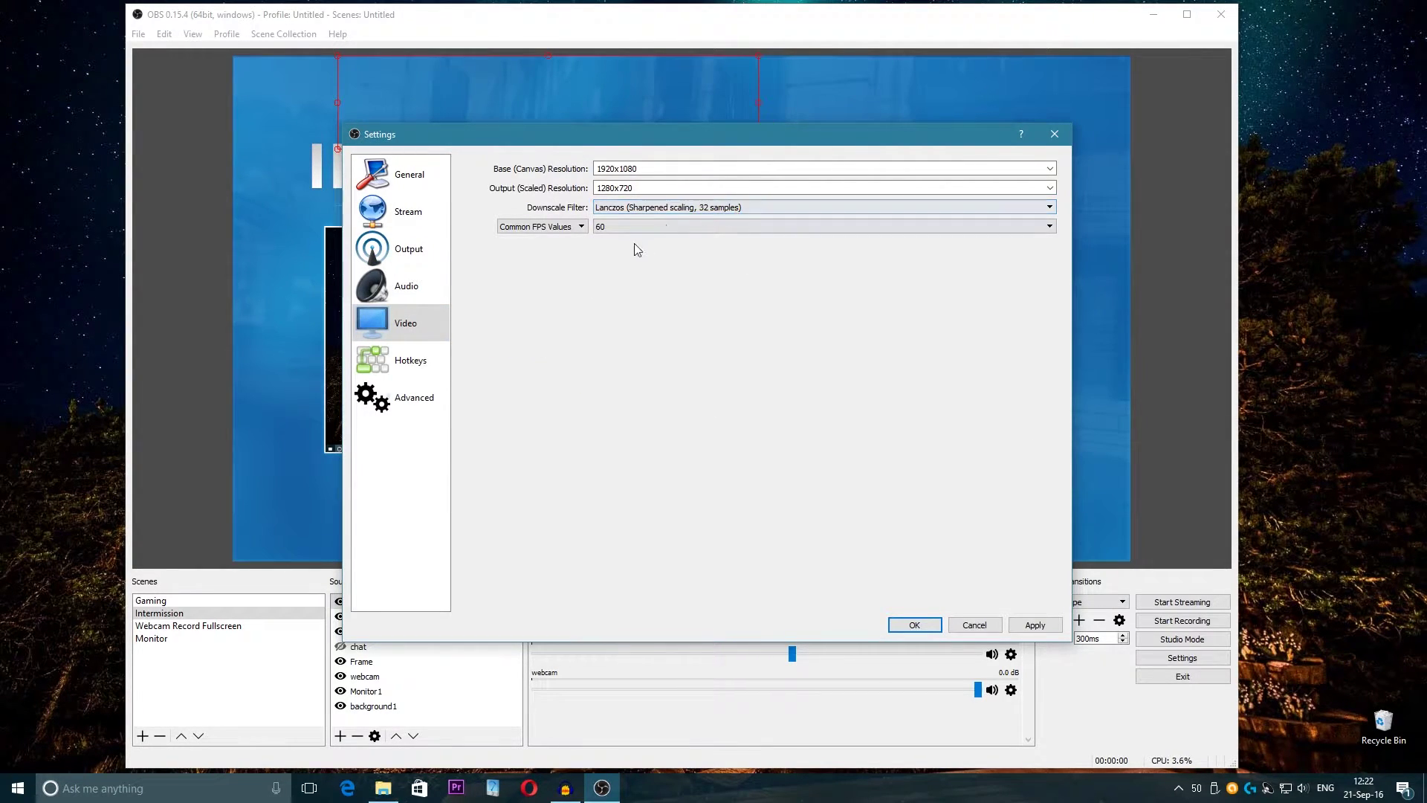
left_click(682, 208)
left_click(693, 224)
Set the streaming encoder preset to High Quality
left_click(408, 249)
left_click(653, 365)
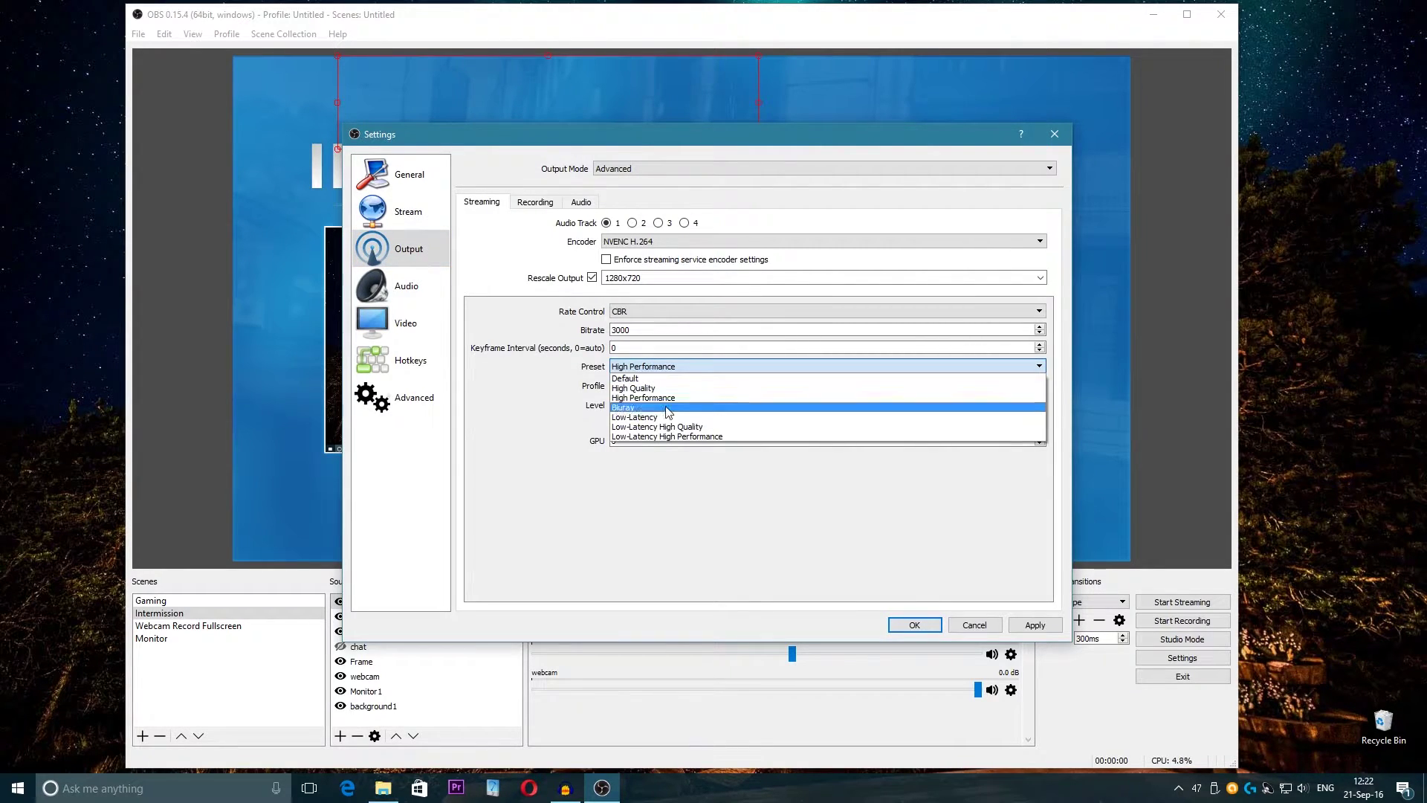
left_click(664, 397)
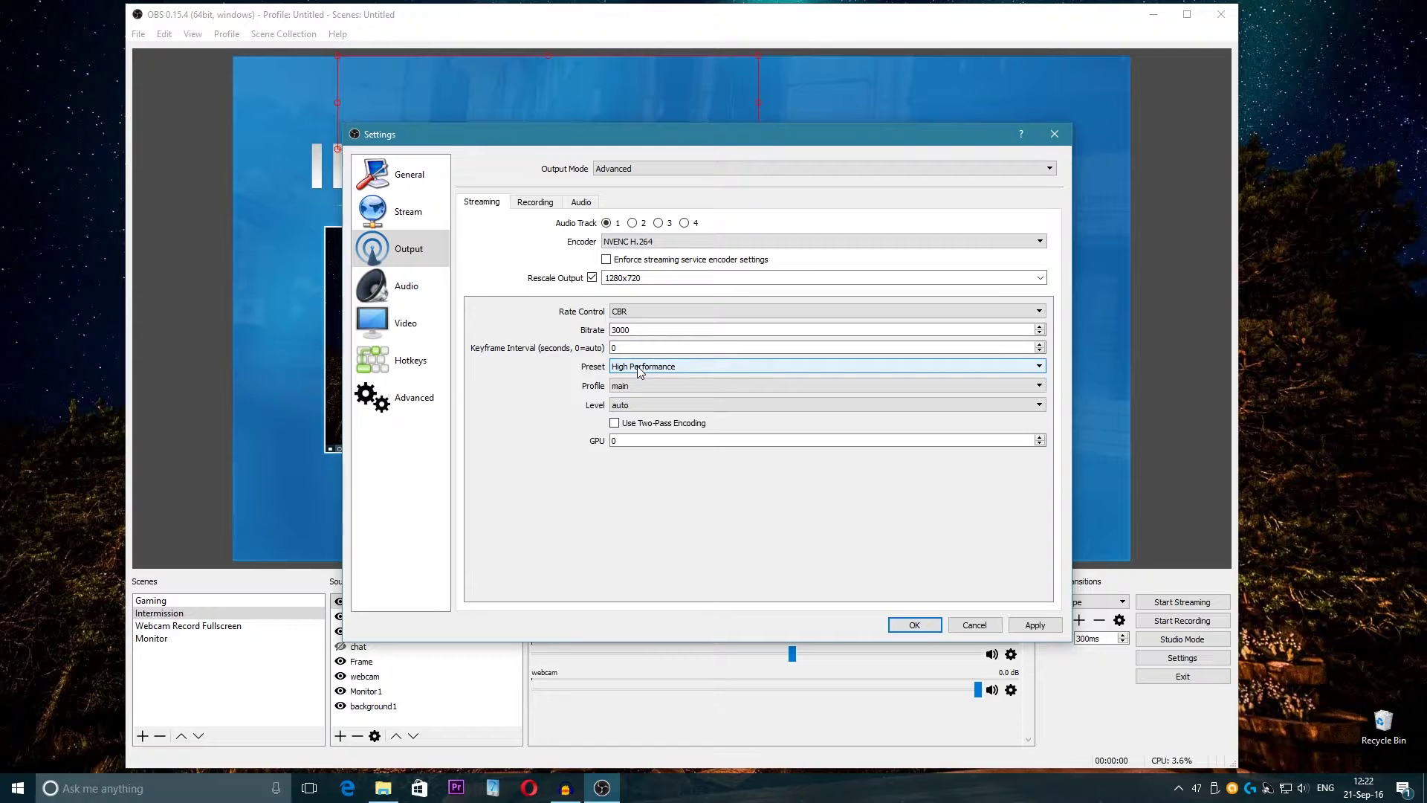
left_click(640, 372)
left_click(652, 396)
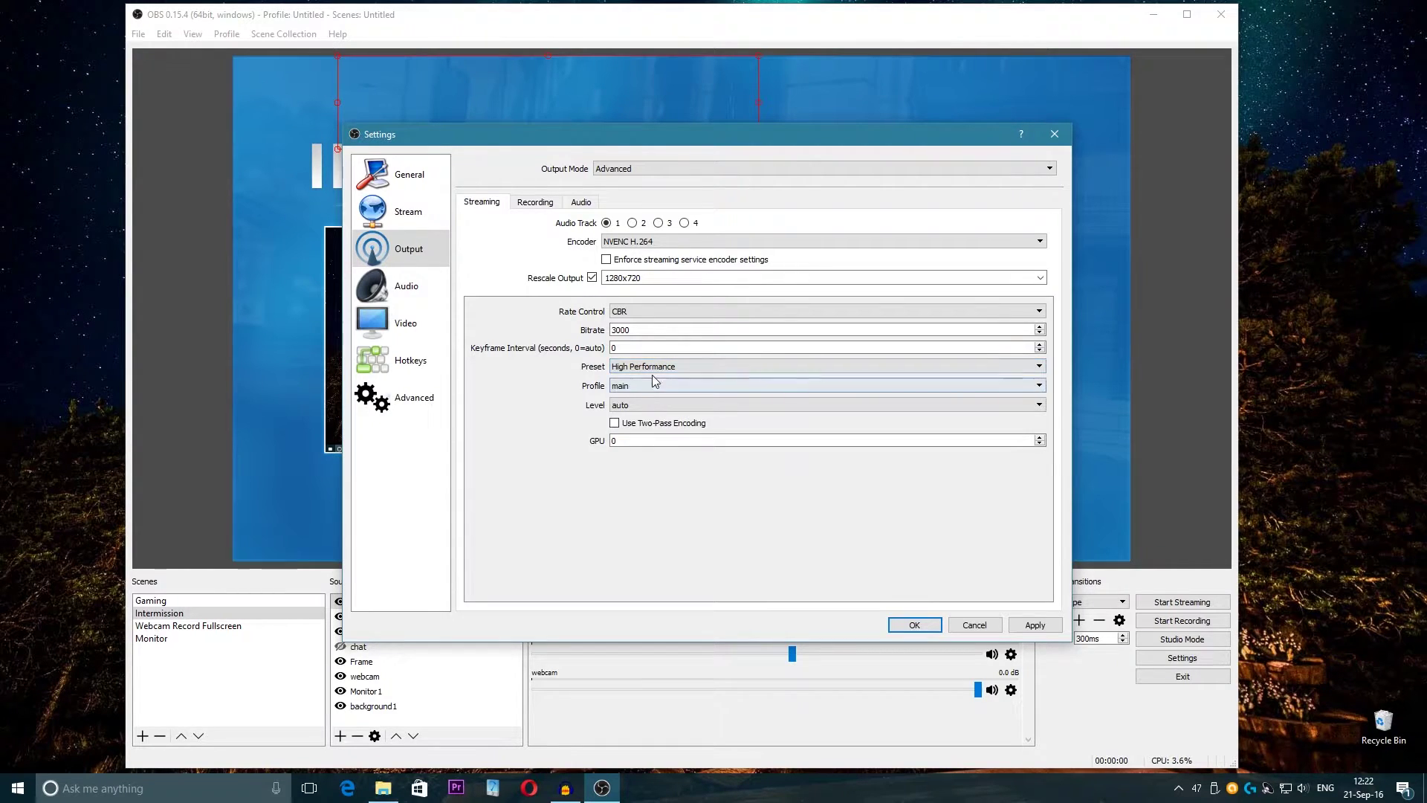
left_click(654, 369)
left_click(647, 382)
Compare the Bicubic and Lanczos downscale filters, leaving Lanczos selected
left_click(405, 323)
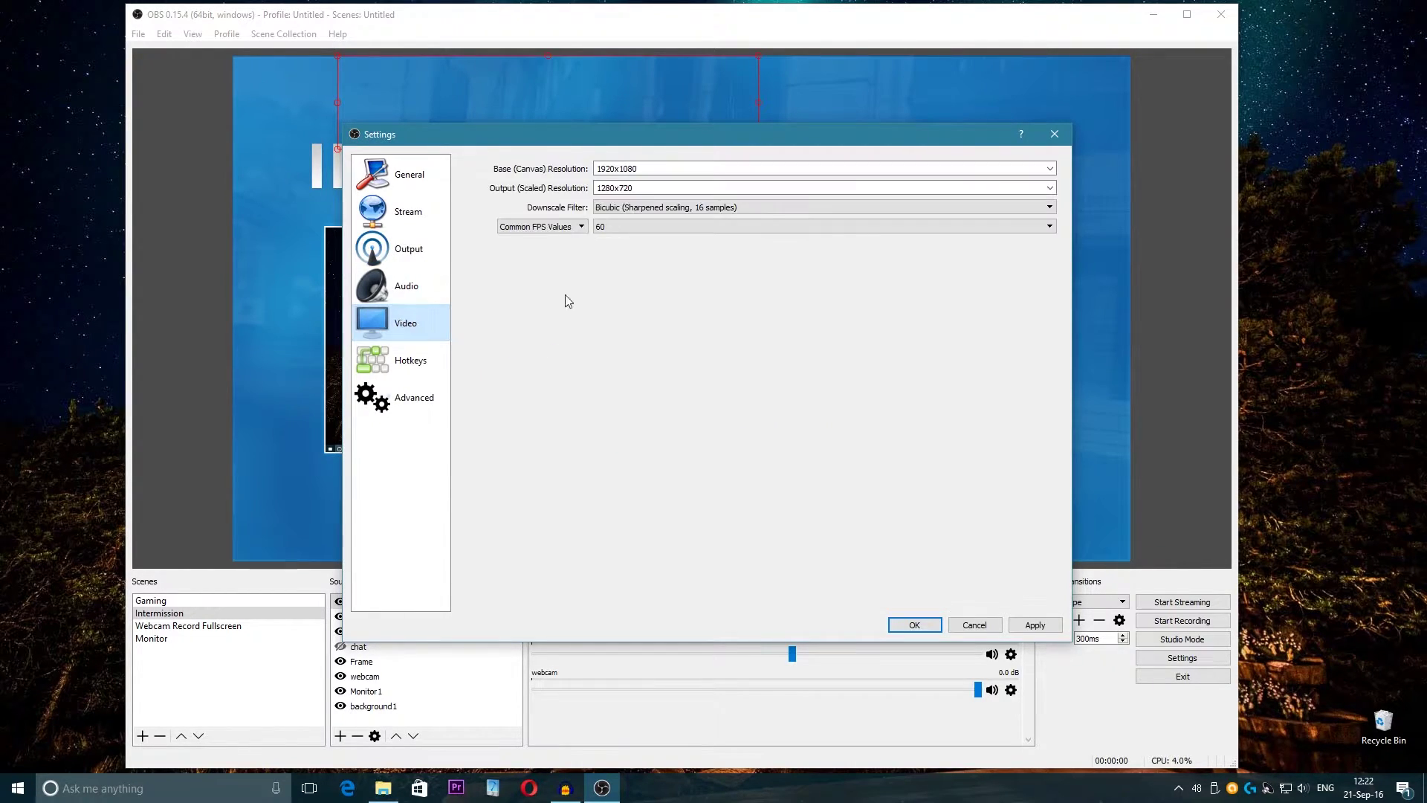
left_click(683, 209)
left_click(692, 232)
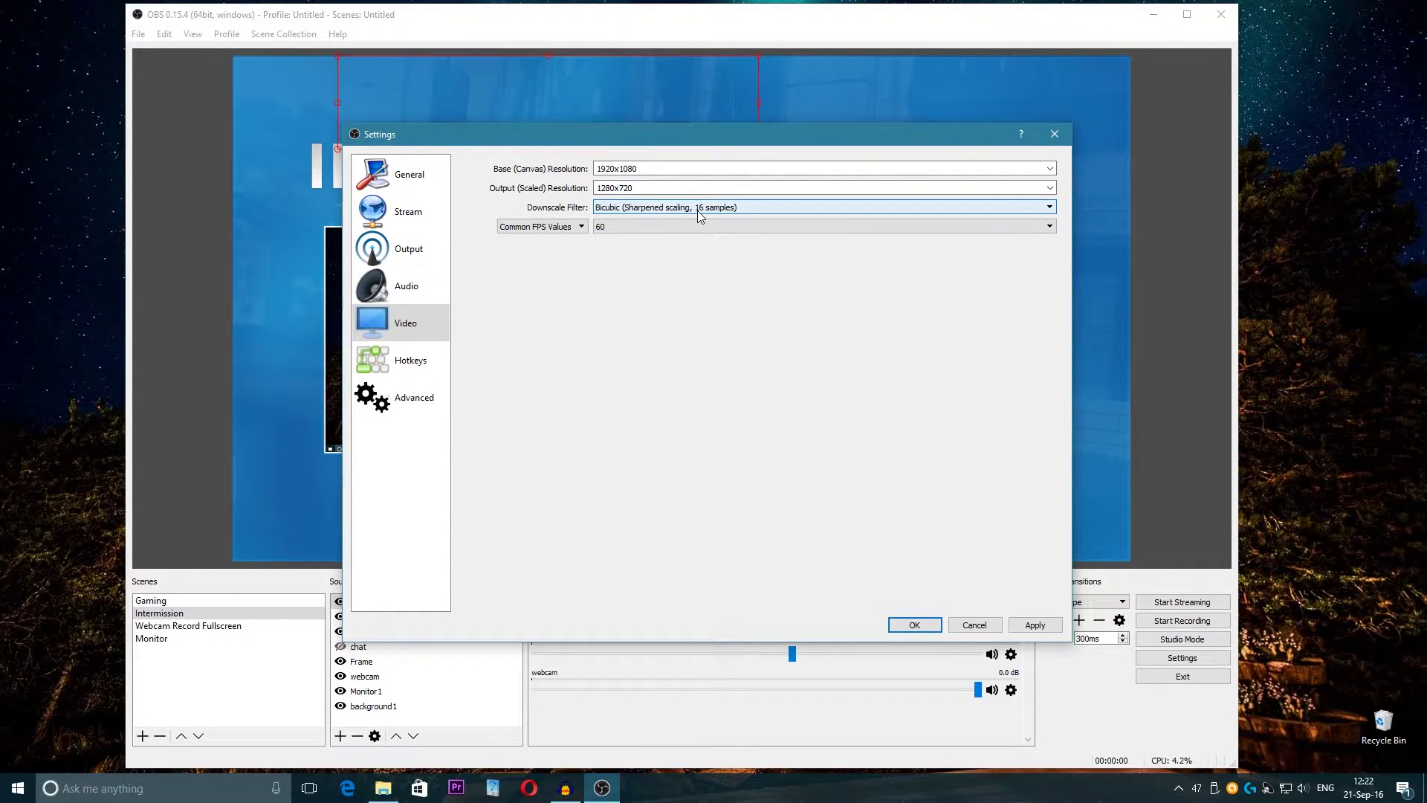
left_click(699, 208)
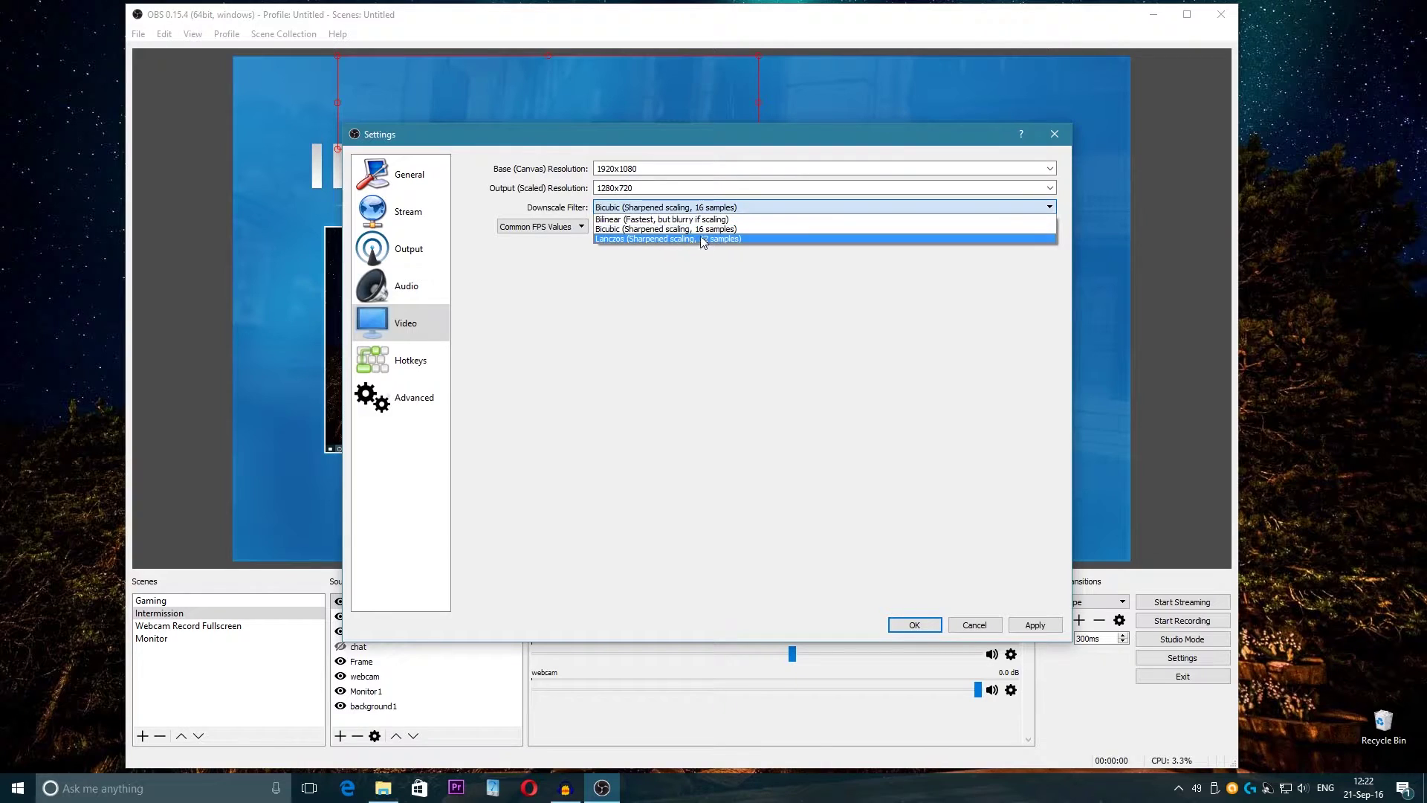
left_click(708, 238)
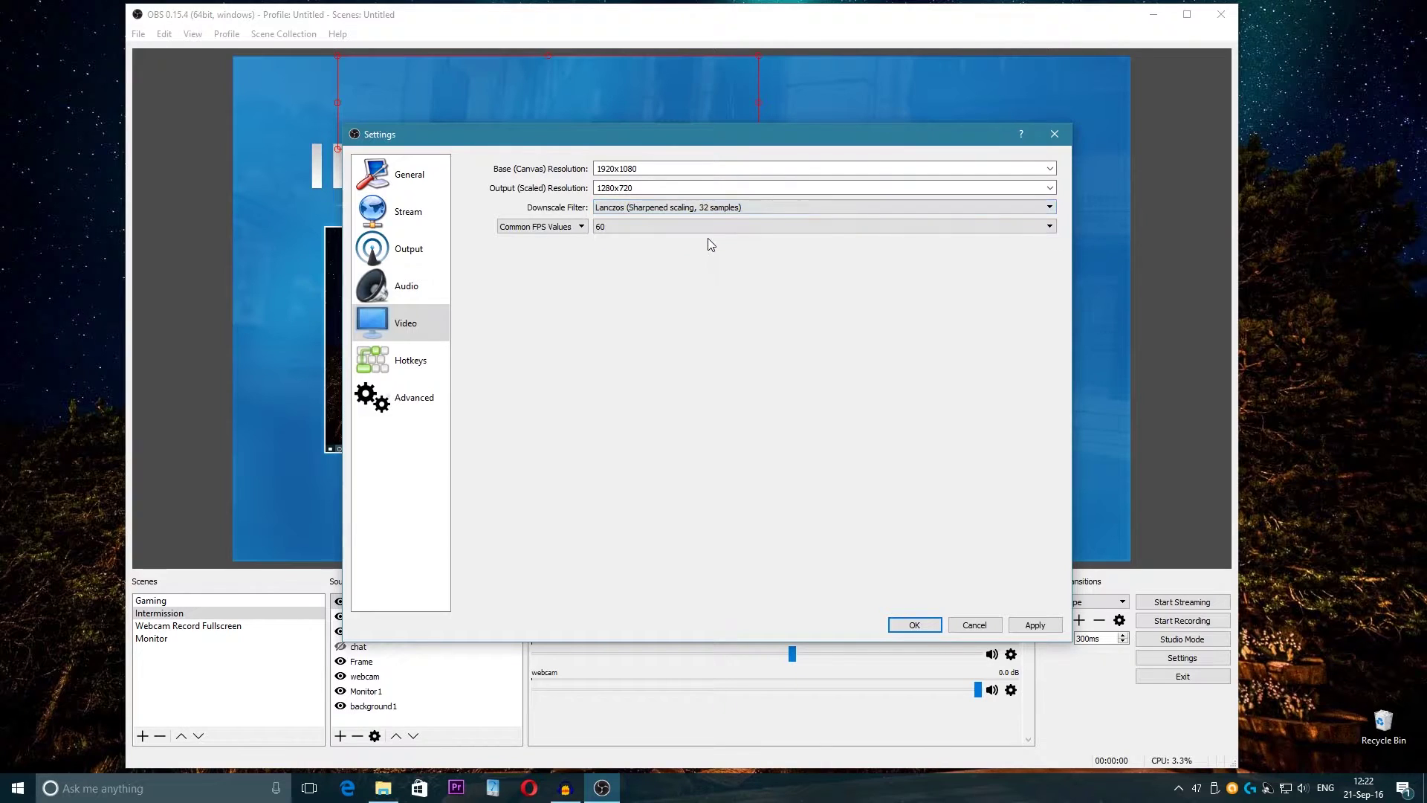
Switch the streaming encoder preset to High Performance
left_click(406, 248)
left_click(645, 366)
left_click(649, 397)
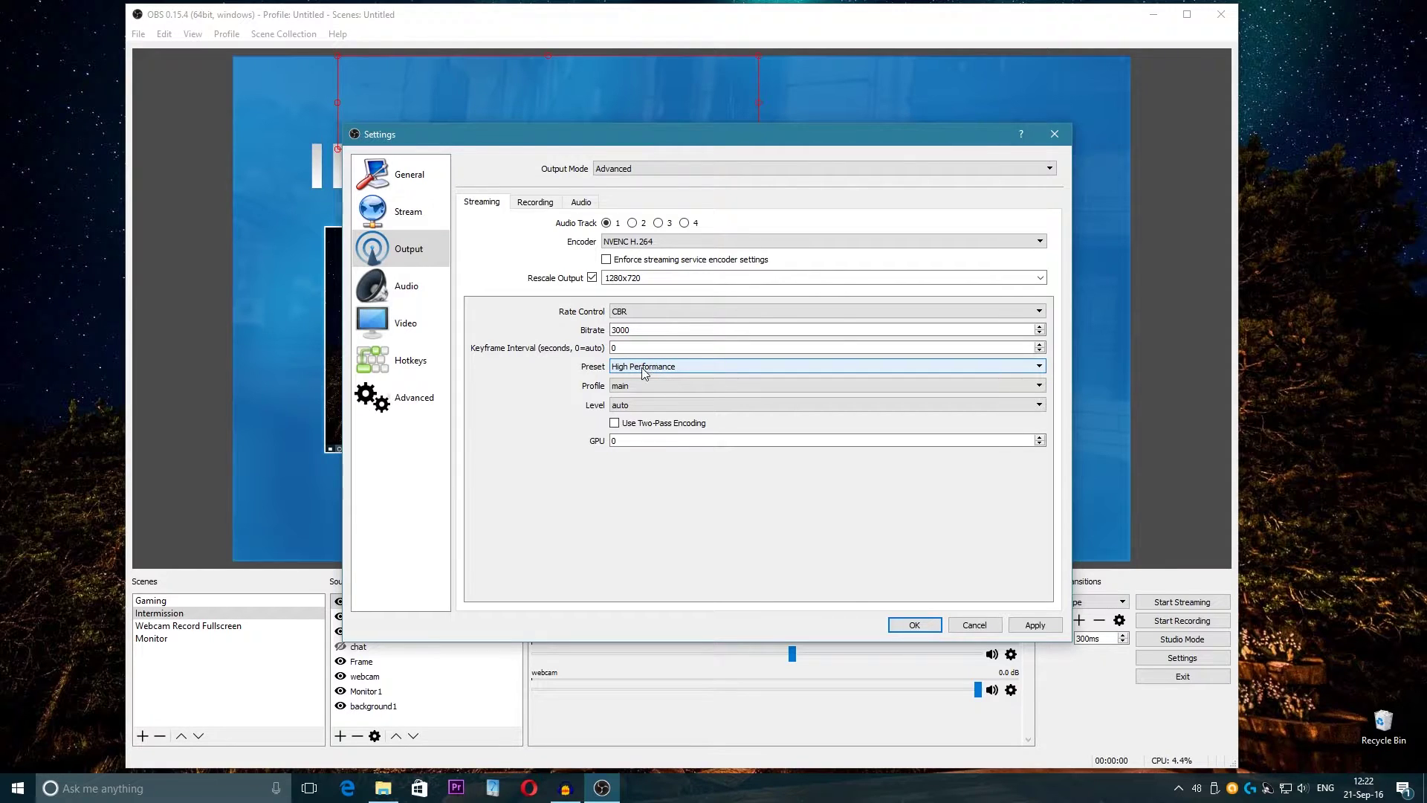
left_click(631, 367)
left_click(593, 374)
Set the downscale filter to Bicubic and the encoder preset back to High Quality
left_click(408, 324)
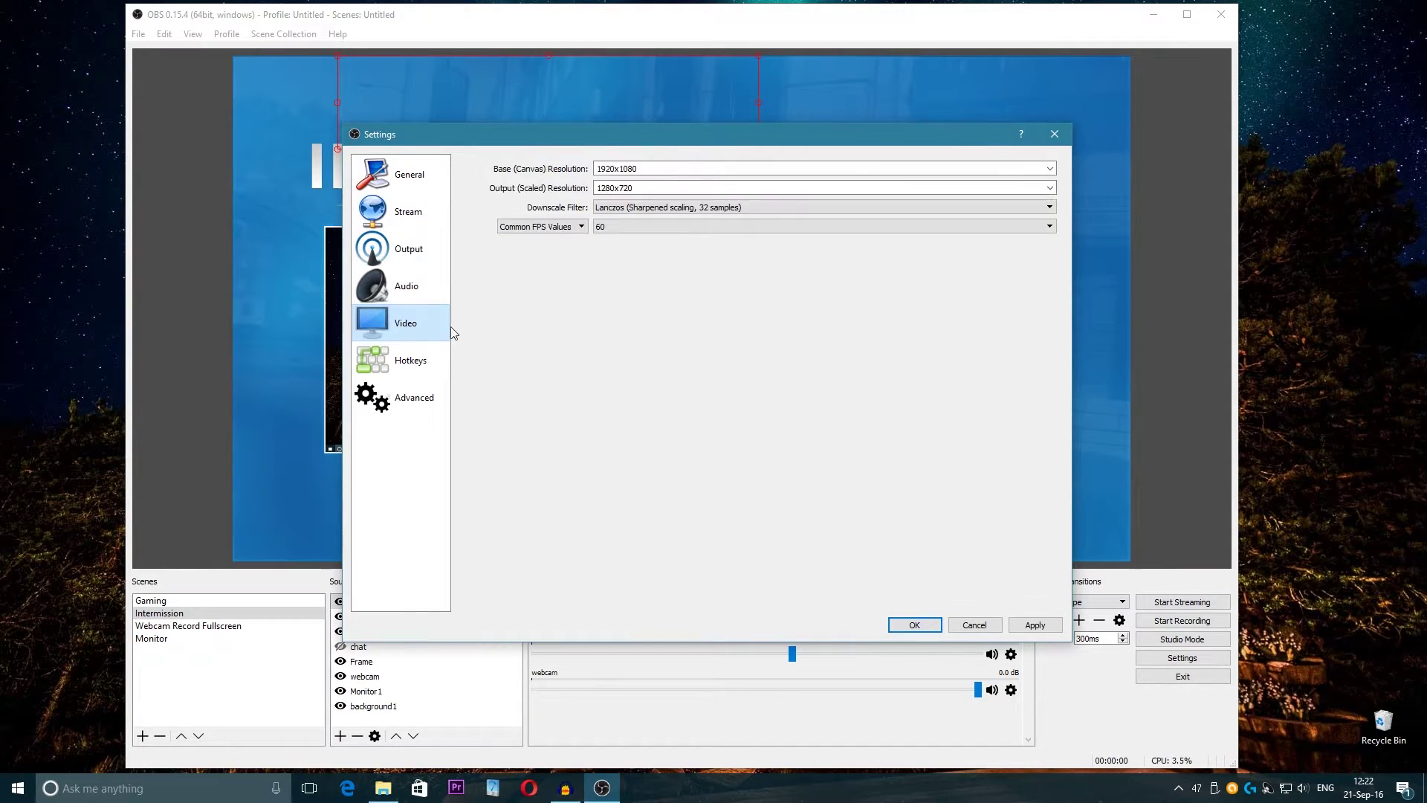
left_click(682, 209)
left_click(690, 230)
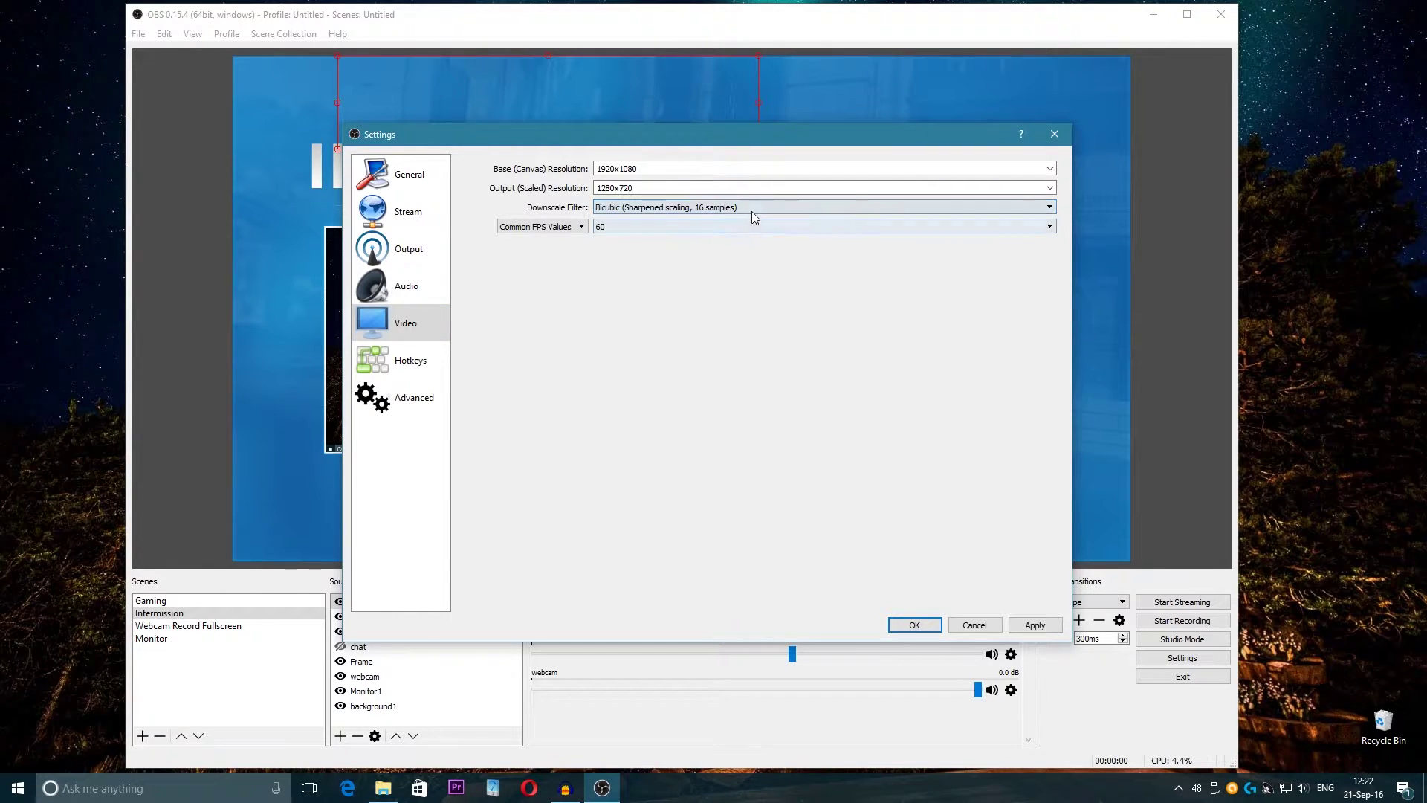
left_click(394, 249)
left_click(656, 369)
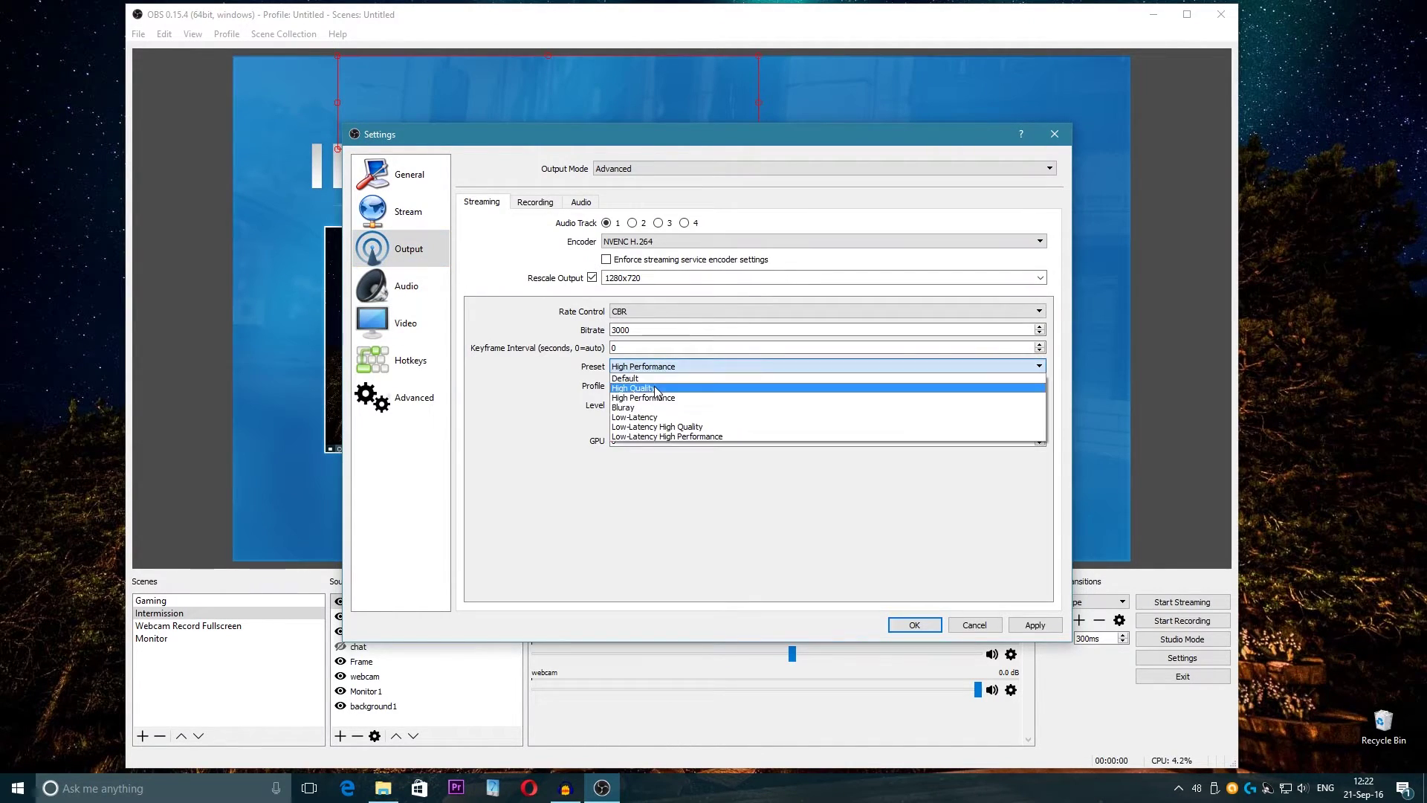
left_click(670, 379)
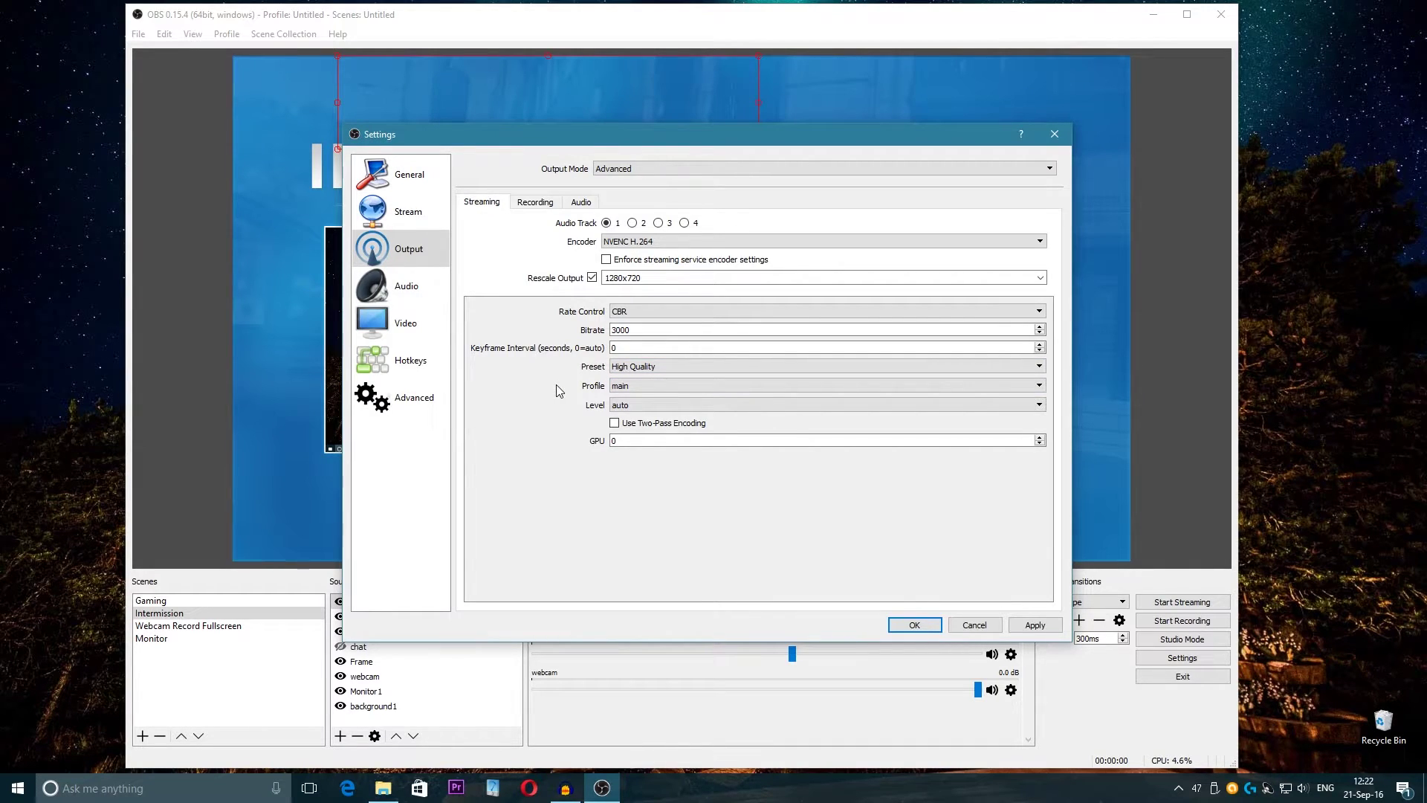
Verify Bicubic downscaling and the High Quality preset, then check Common FPS Values is 60
left_click(405, 323)
left_click(734, 208)
left_click(732, 235)
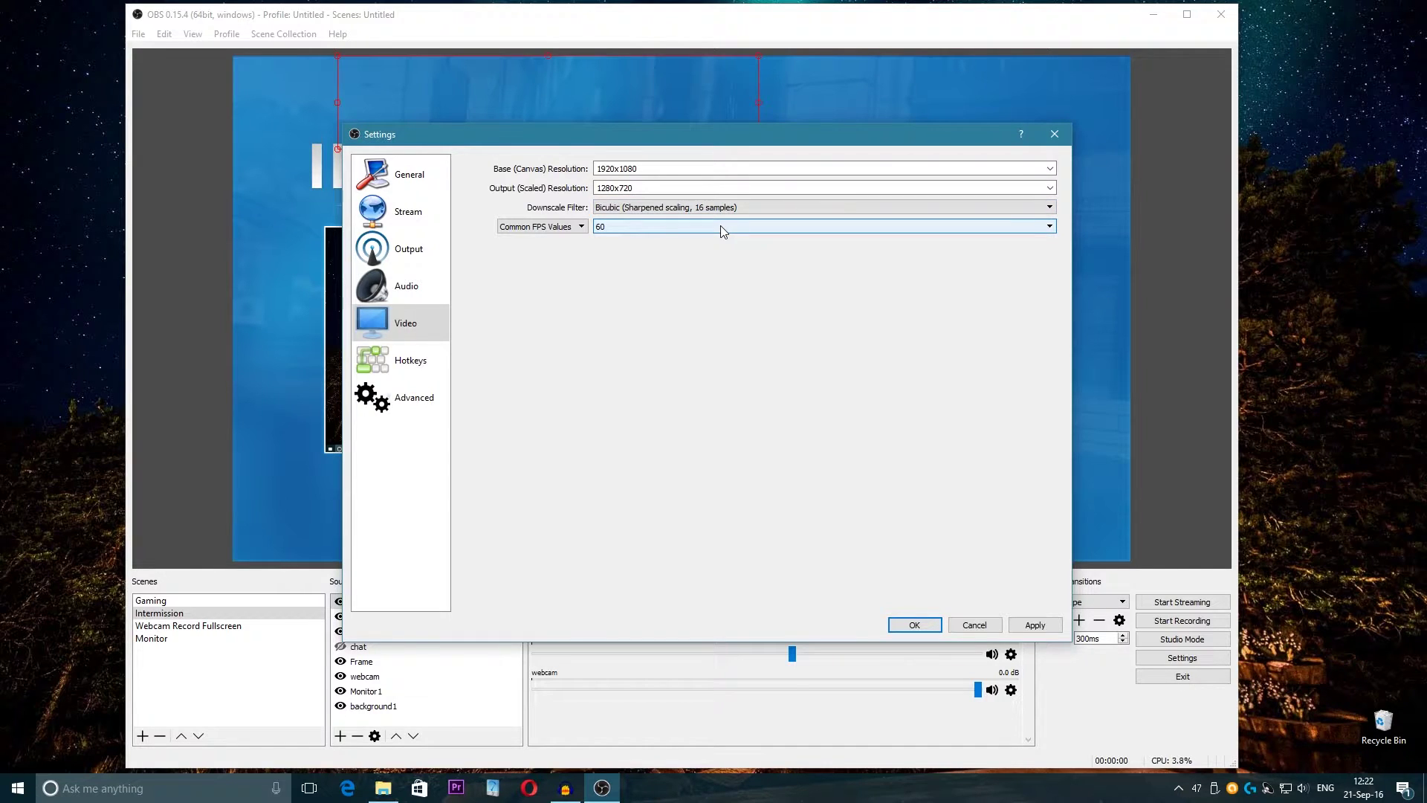
left_click(407, 249)
left_click(628, 366)
left_click(630, 367)
left_click(631, 368)
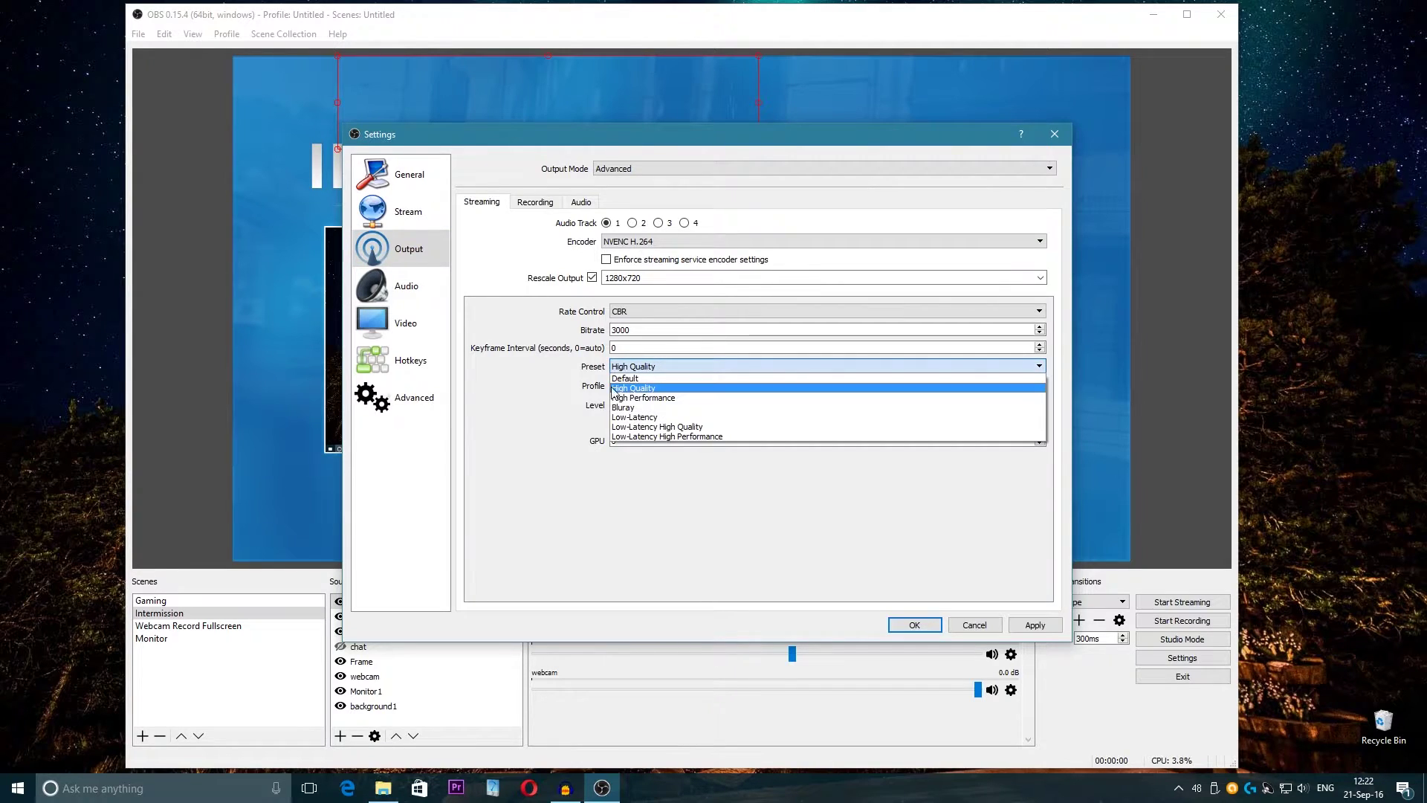
left_click(630, 367)
left_click(399, 321)
left_click(643, 227)
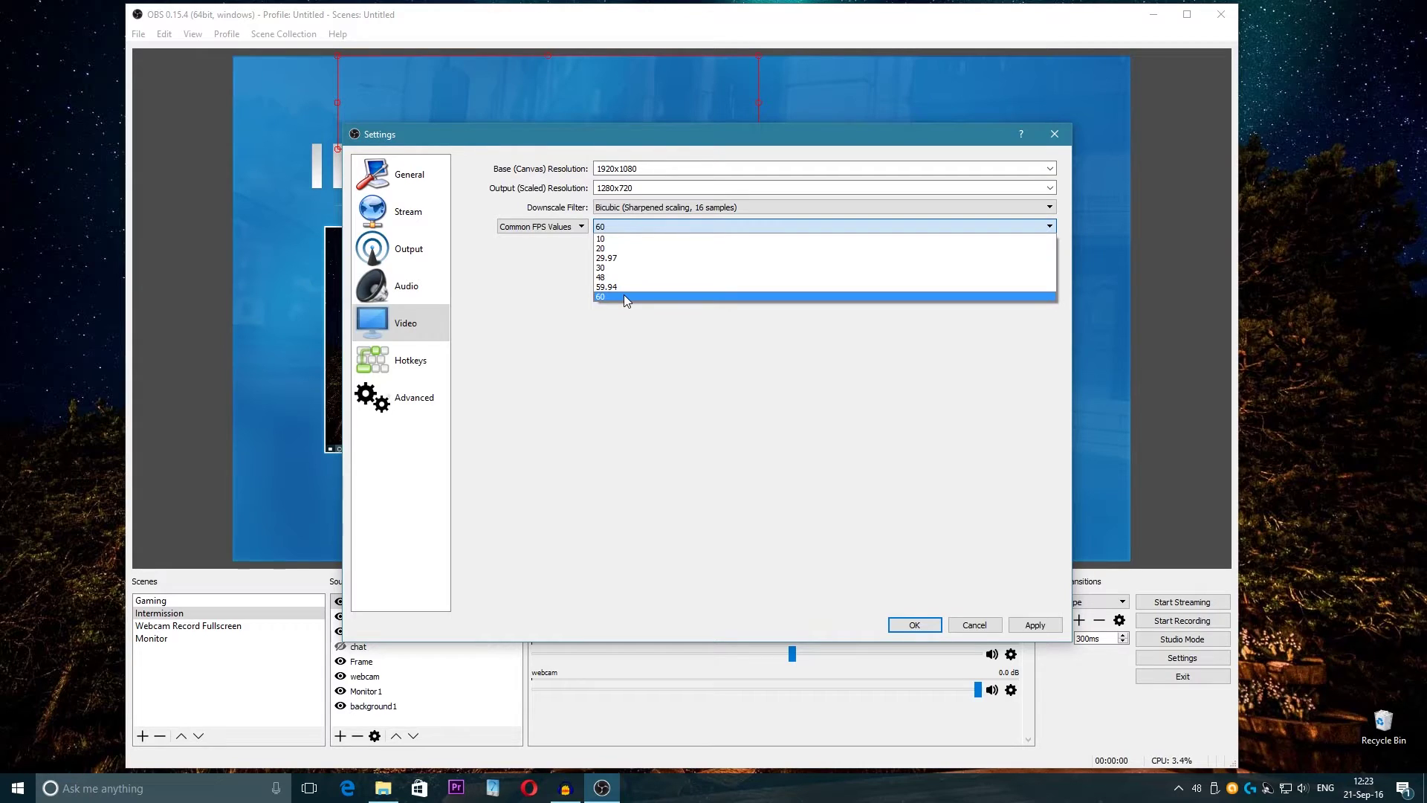
left_click(551, 272)
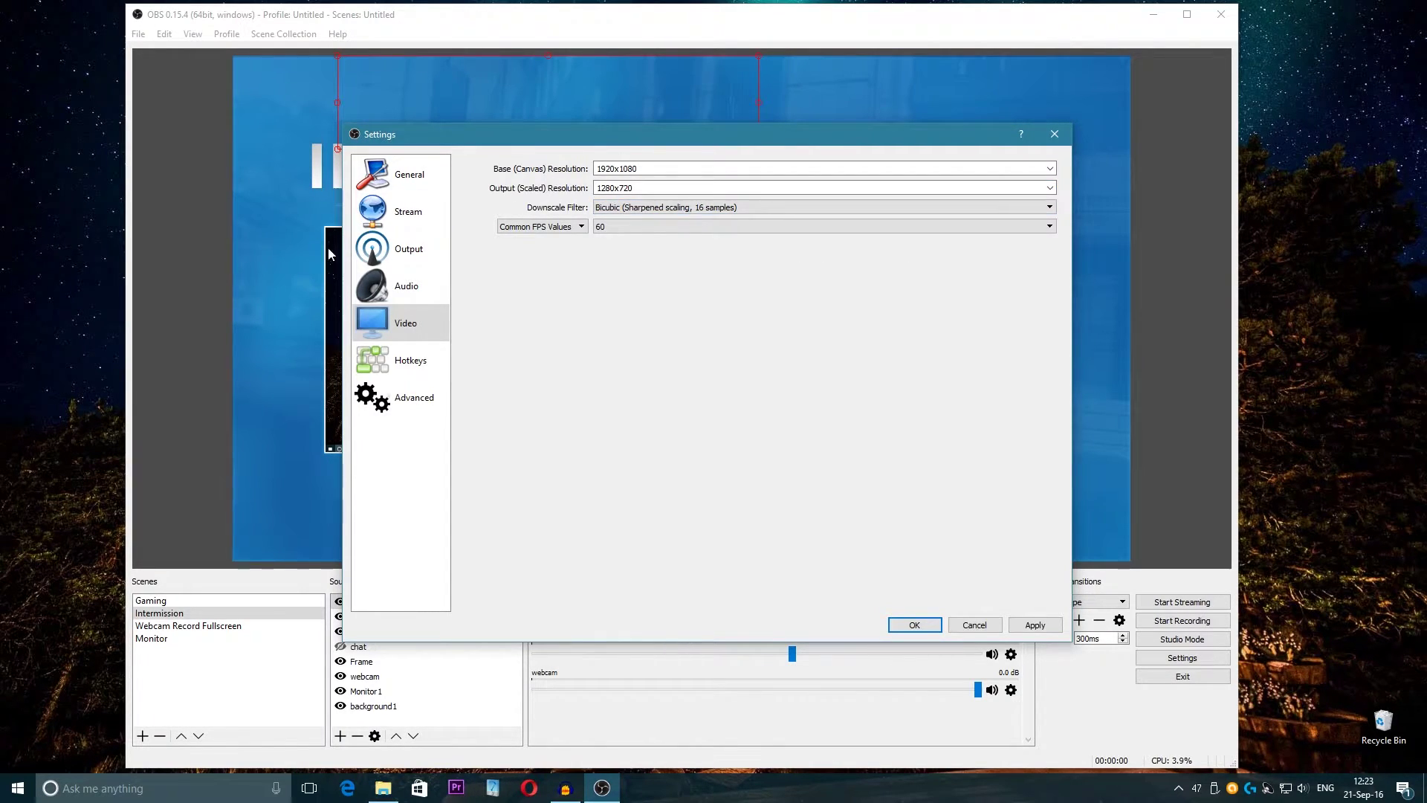
left_click(407, 249)
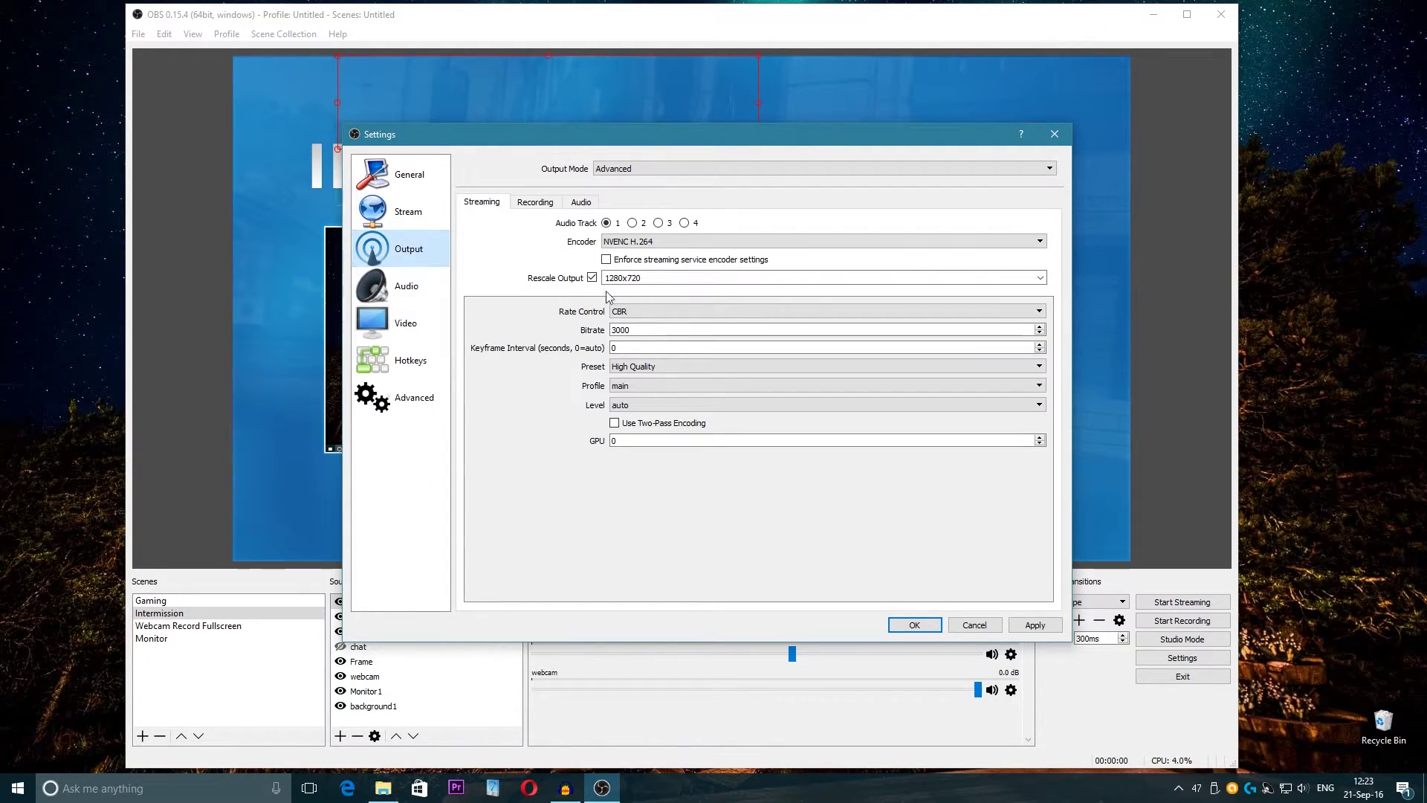
left_click(398, 327)
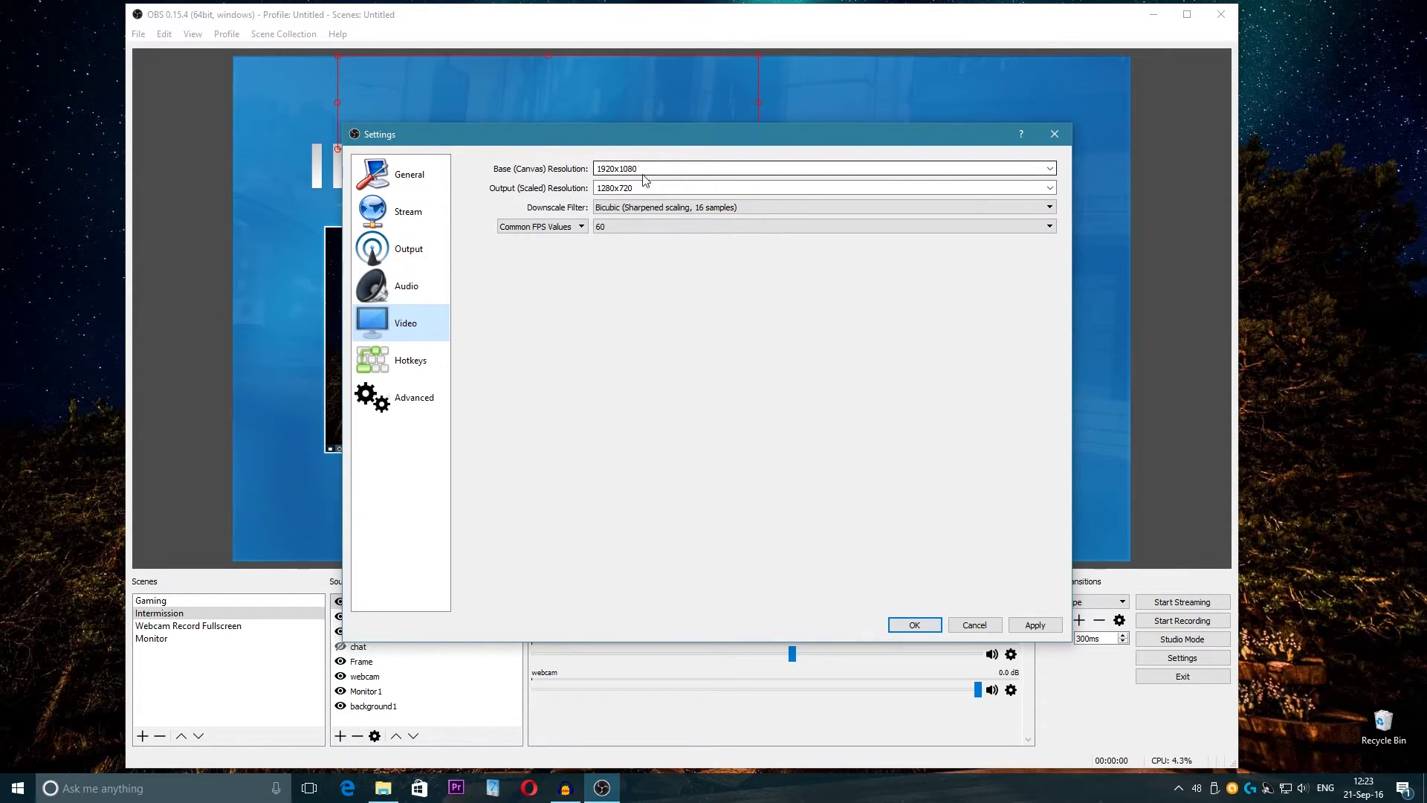
left_click(1049, 188)
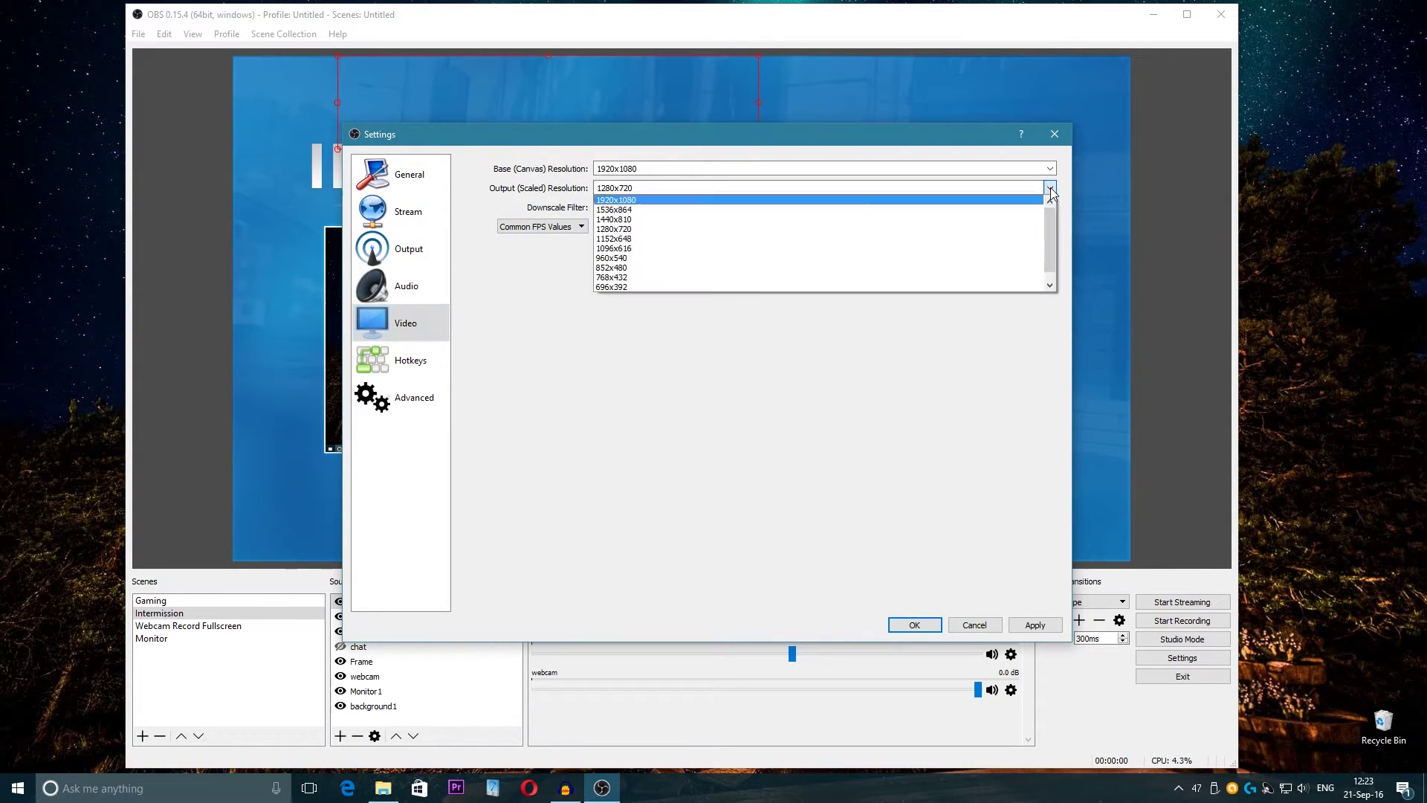
left_click(799, 411)
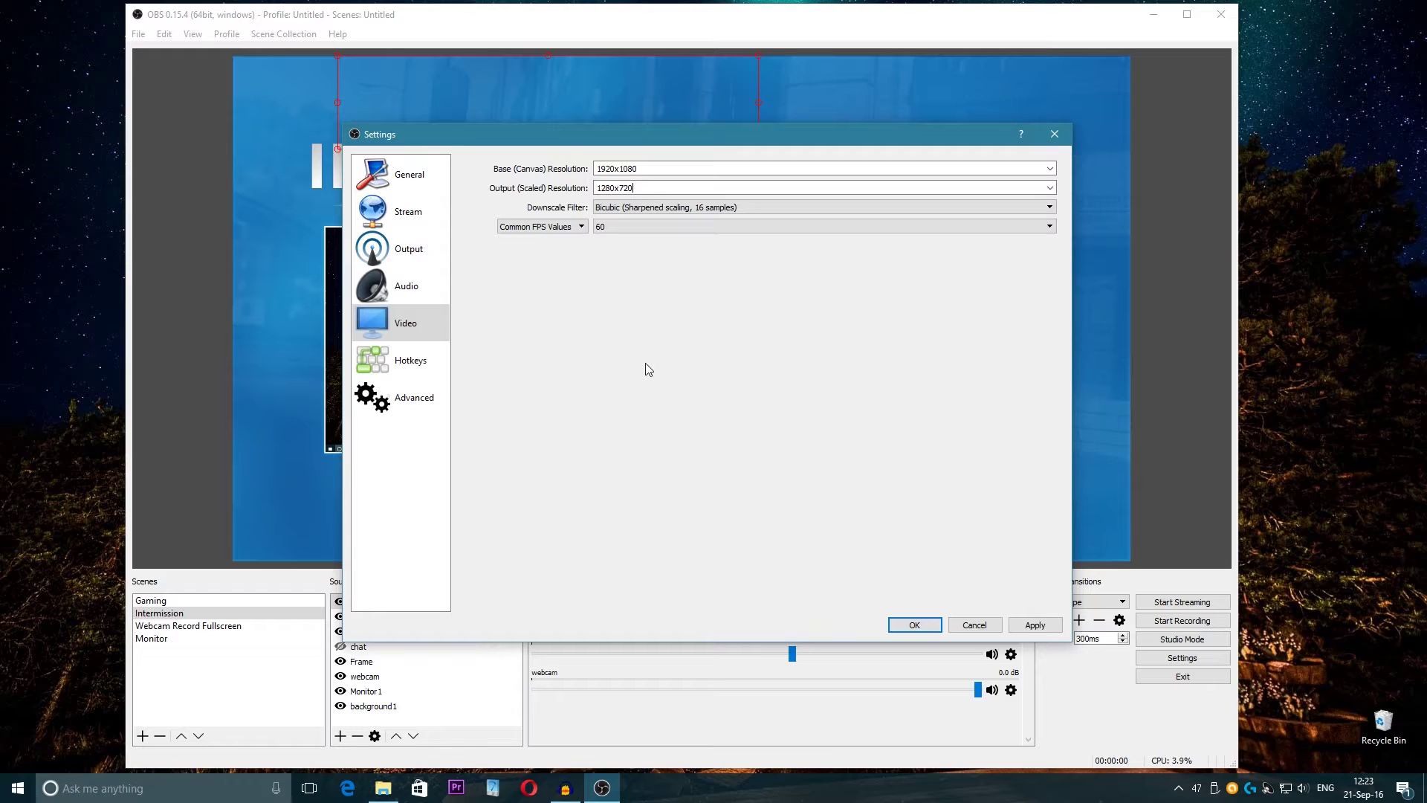
Switch the streaming encoder to x264 and set the bitrate to 3000 kbps
left_click(417, 250)
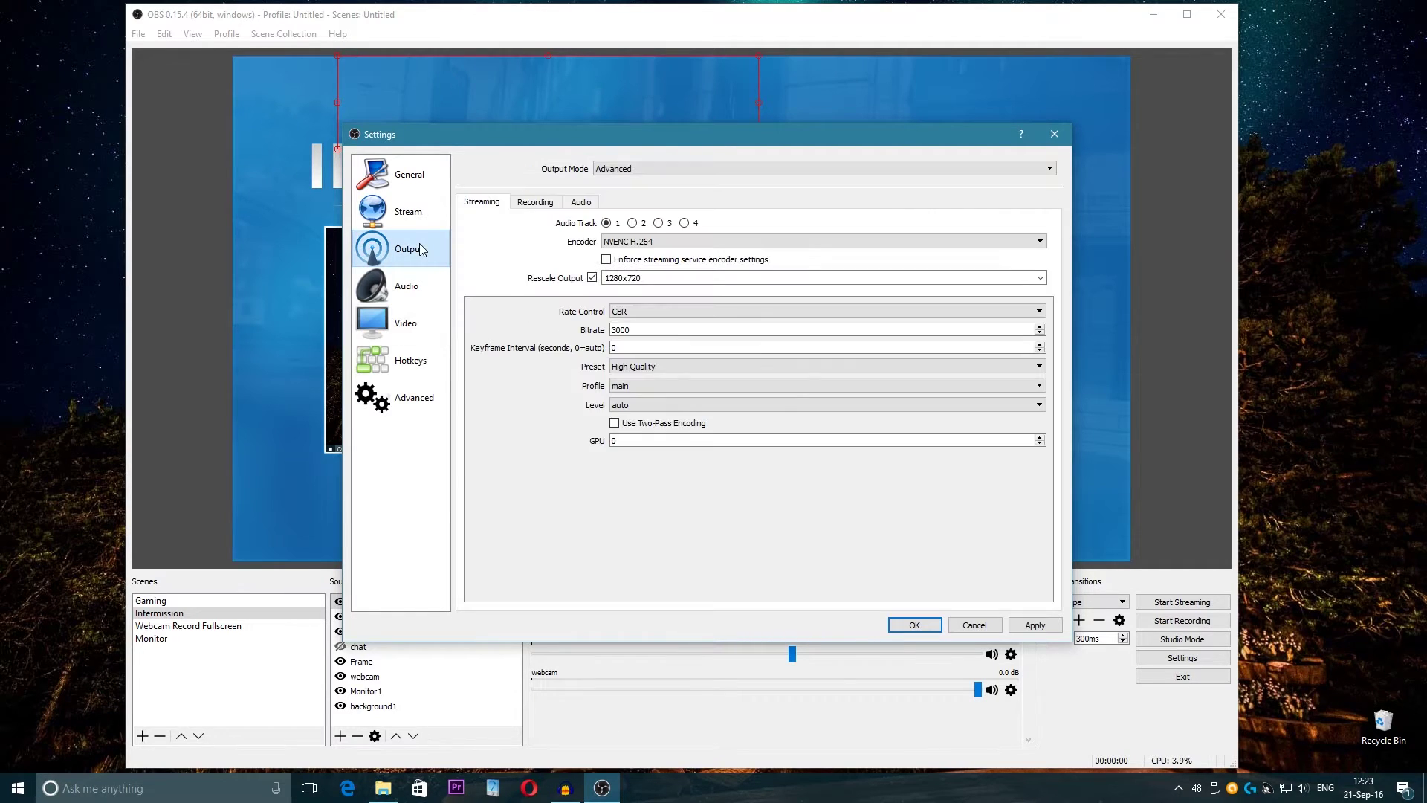
left_click(654, 241)
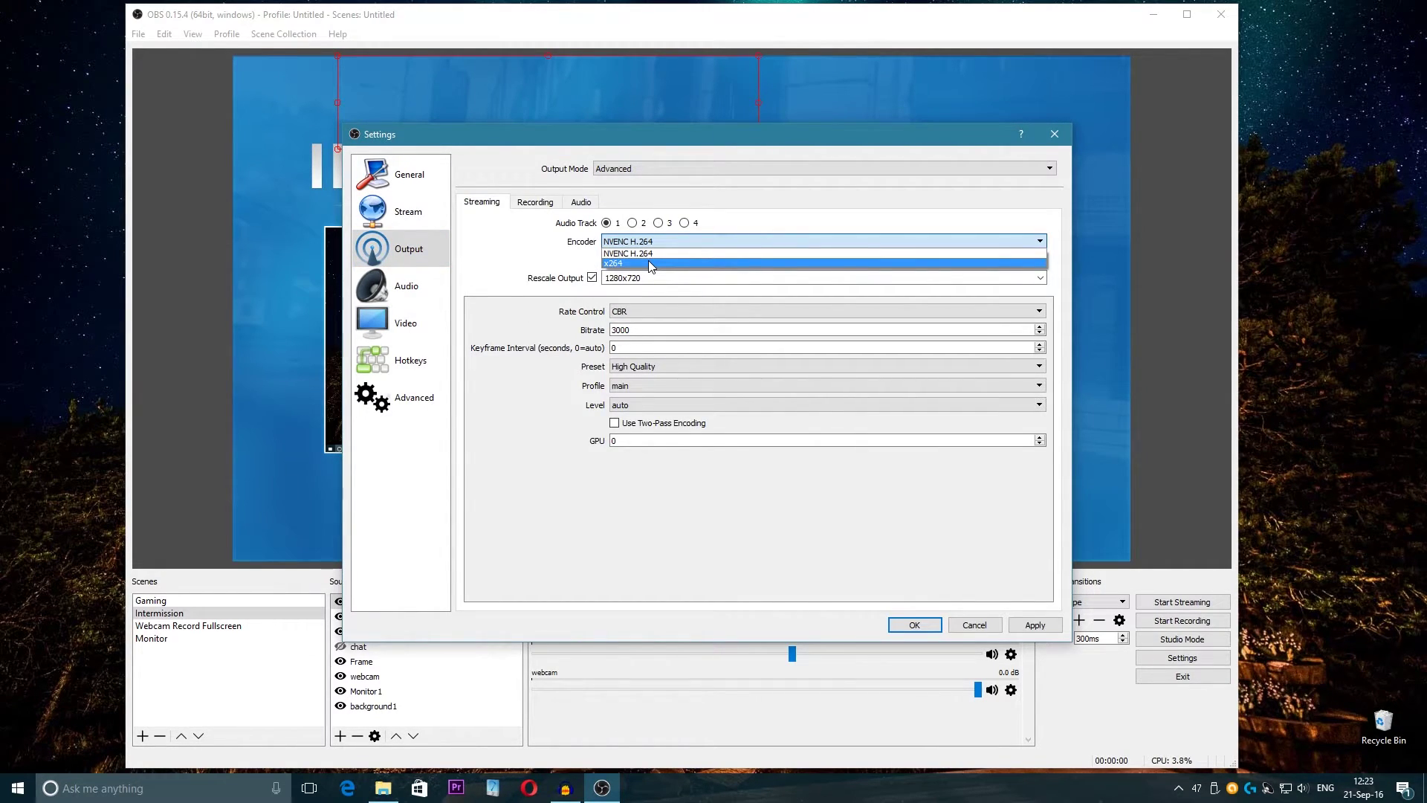
left_click(649, 263)
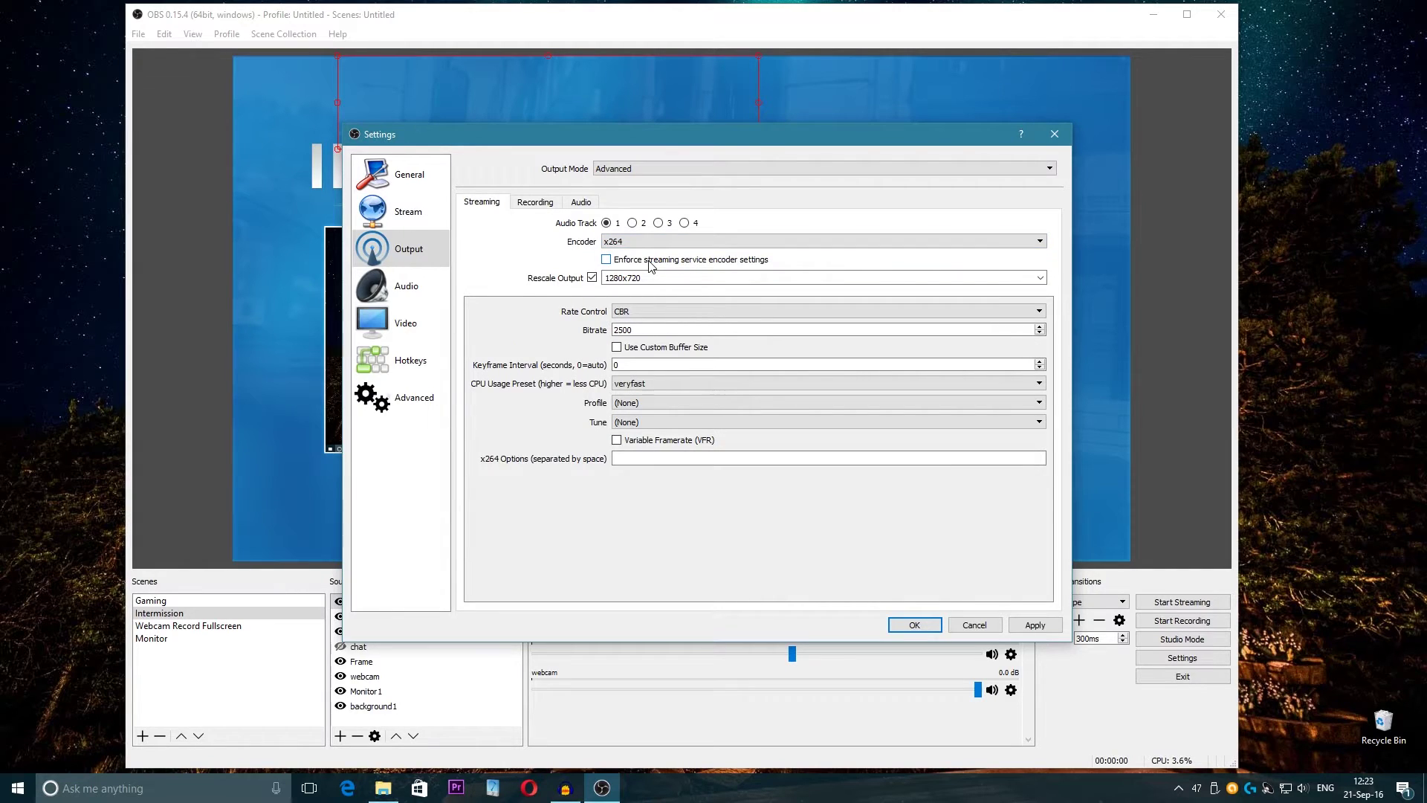
left_click(766, 247)
left_click(532, 255)
left_click(623, 329)
key("BackSpace")
key("BackSpace")
type("300")
Change the CPU usage preset from veryfast to superfast
left_click(644, 384)
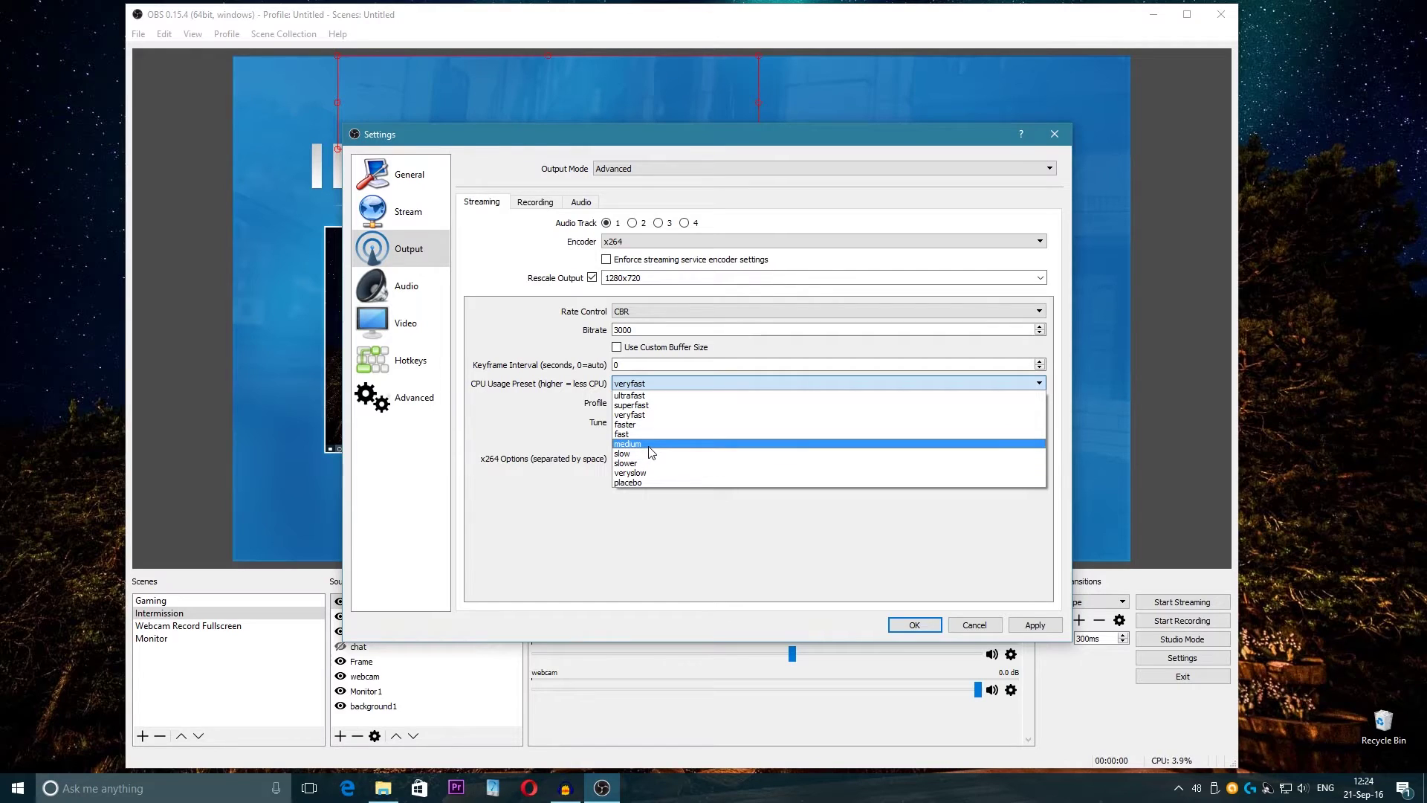
left_click(656, 414)
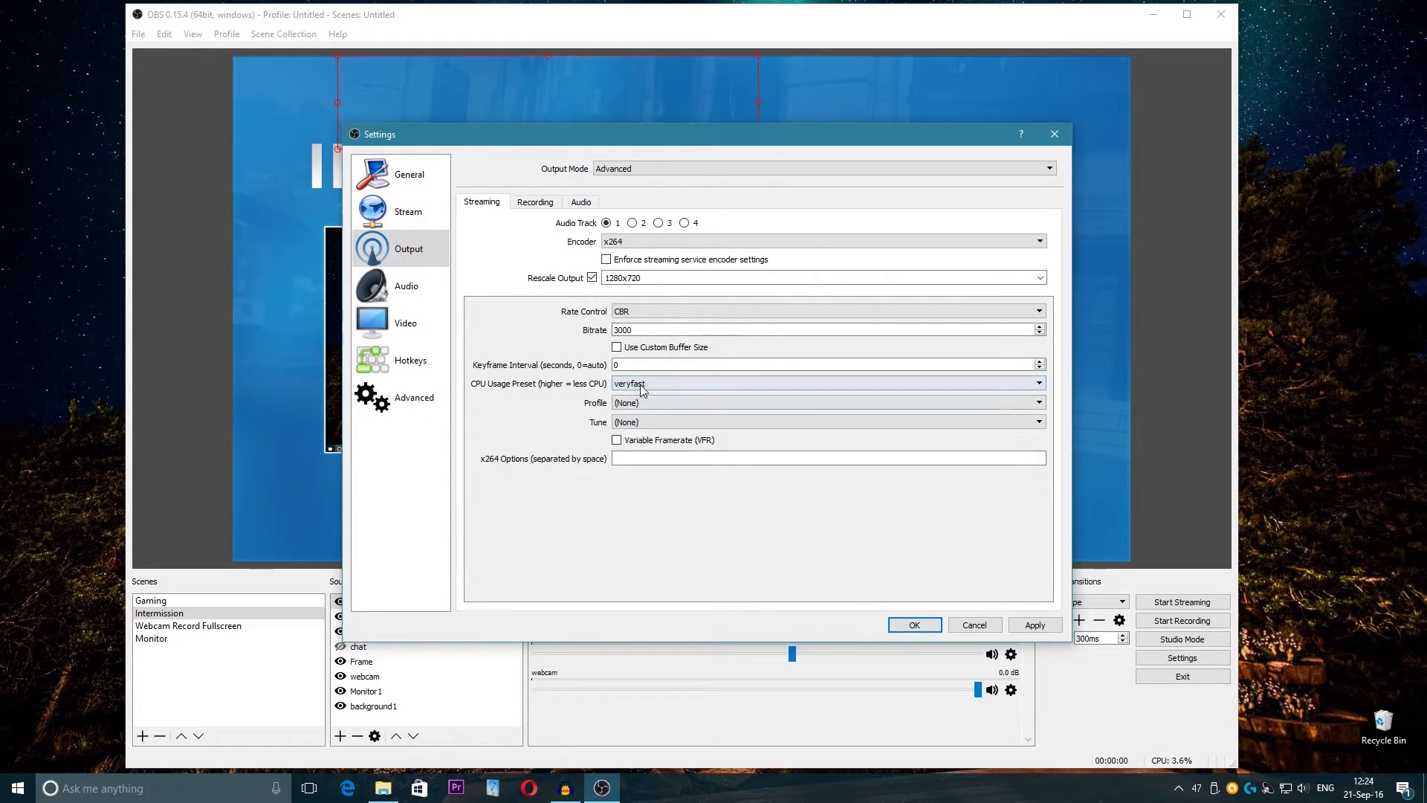
left_click(640, 384)
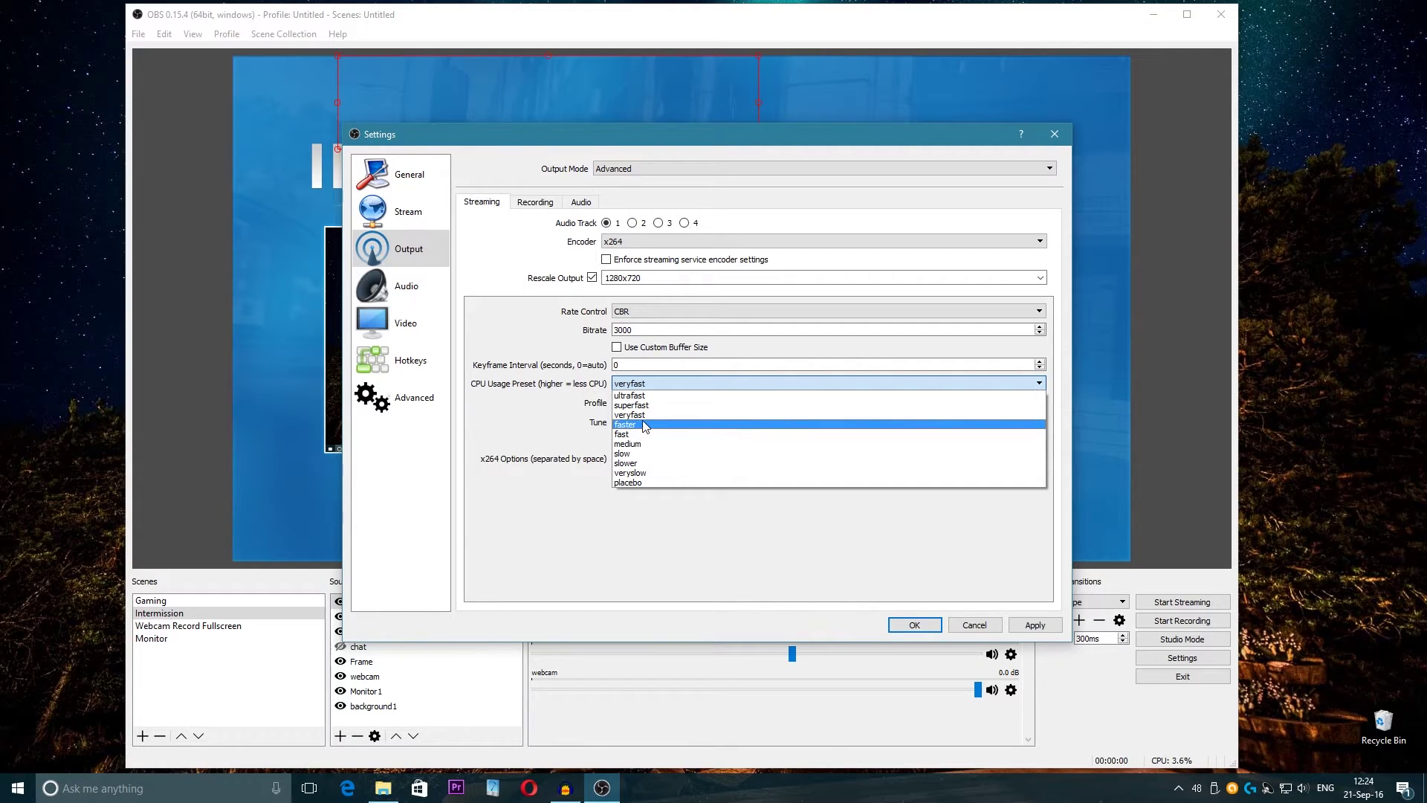
left_click(646, 414)
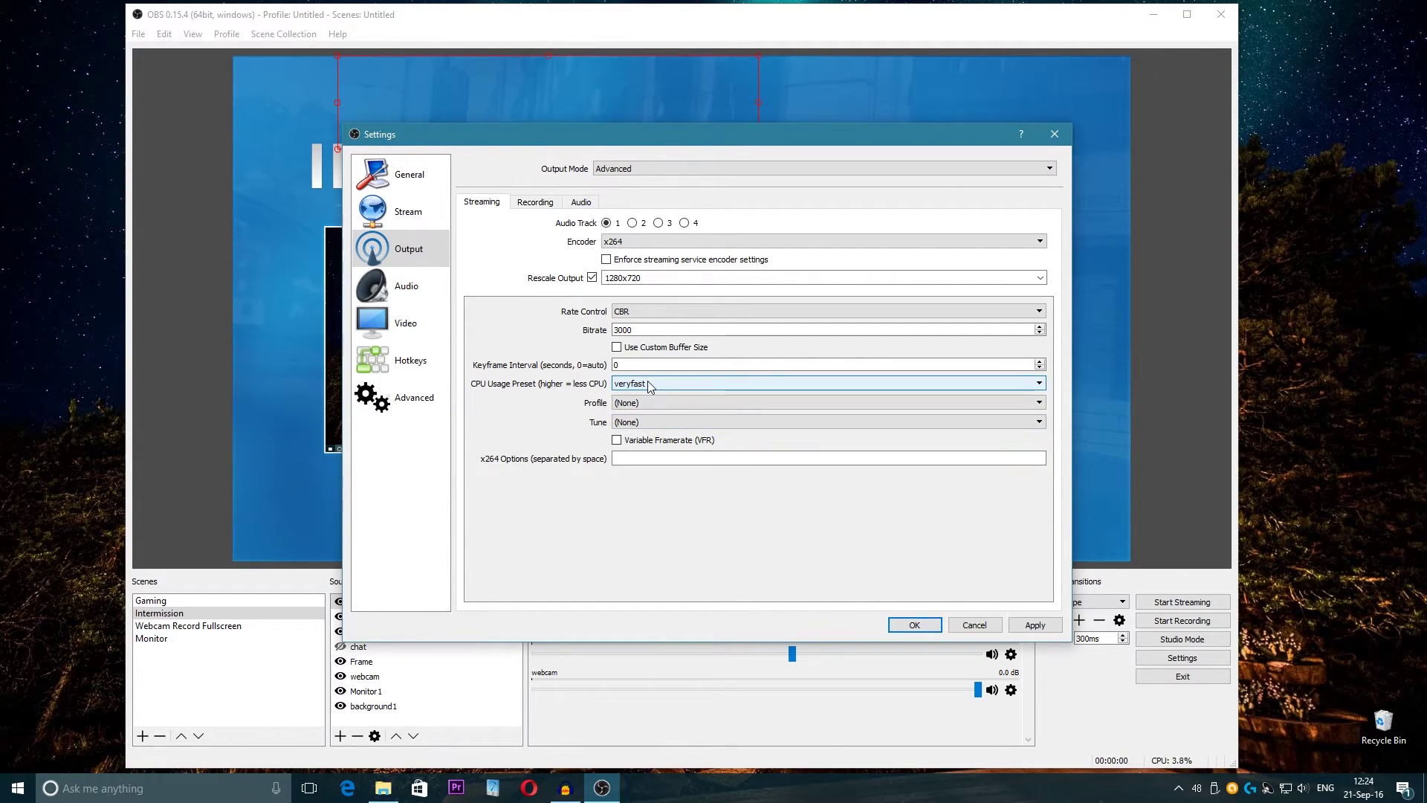
left_click(648, 383)
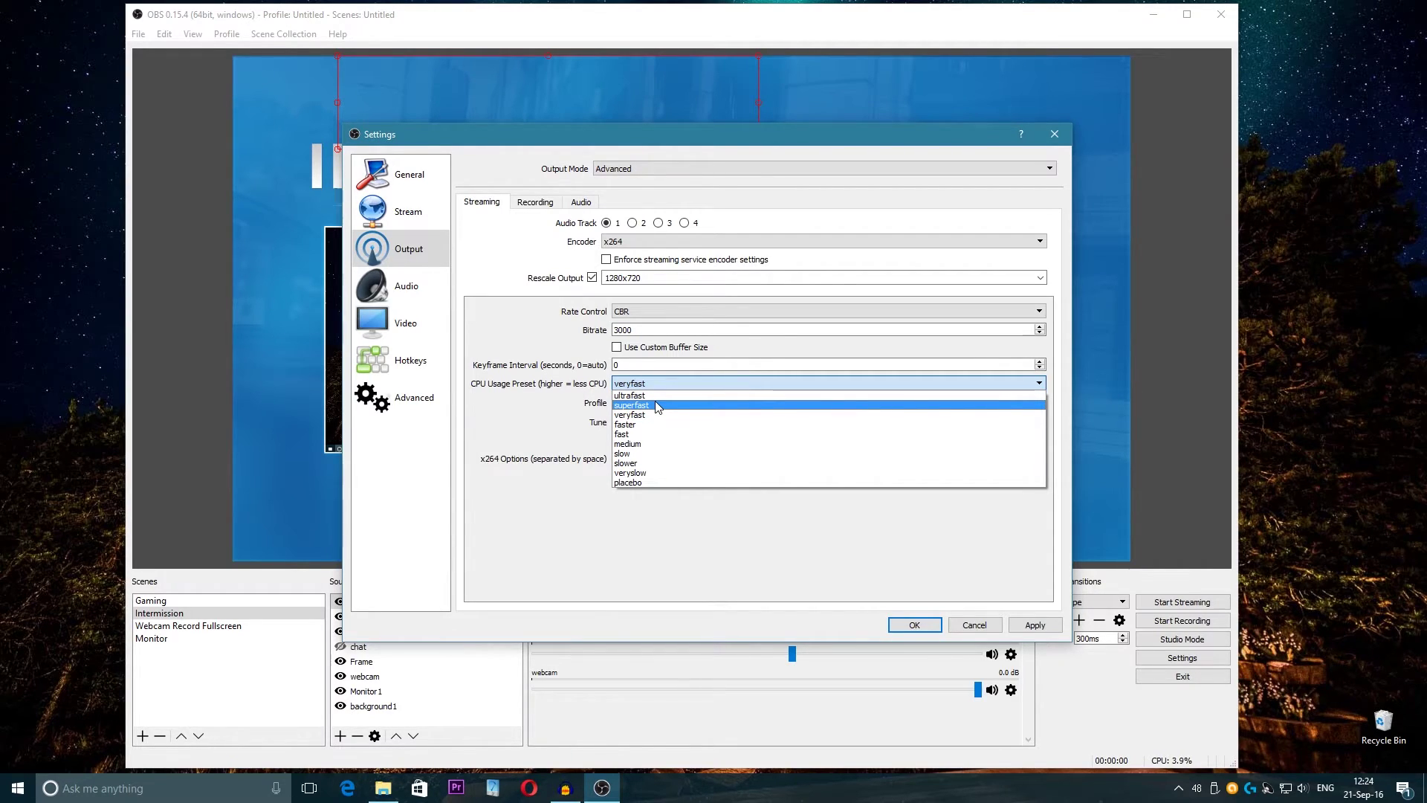
left_click(656, 405)
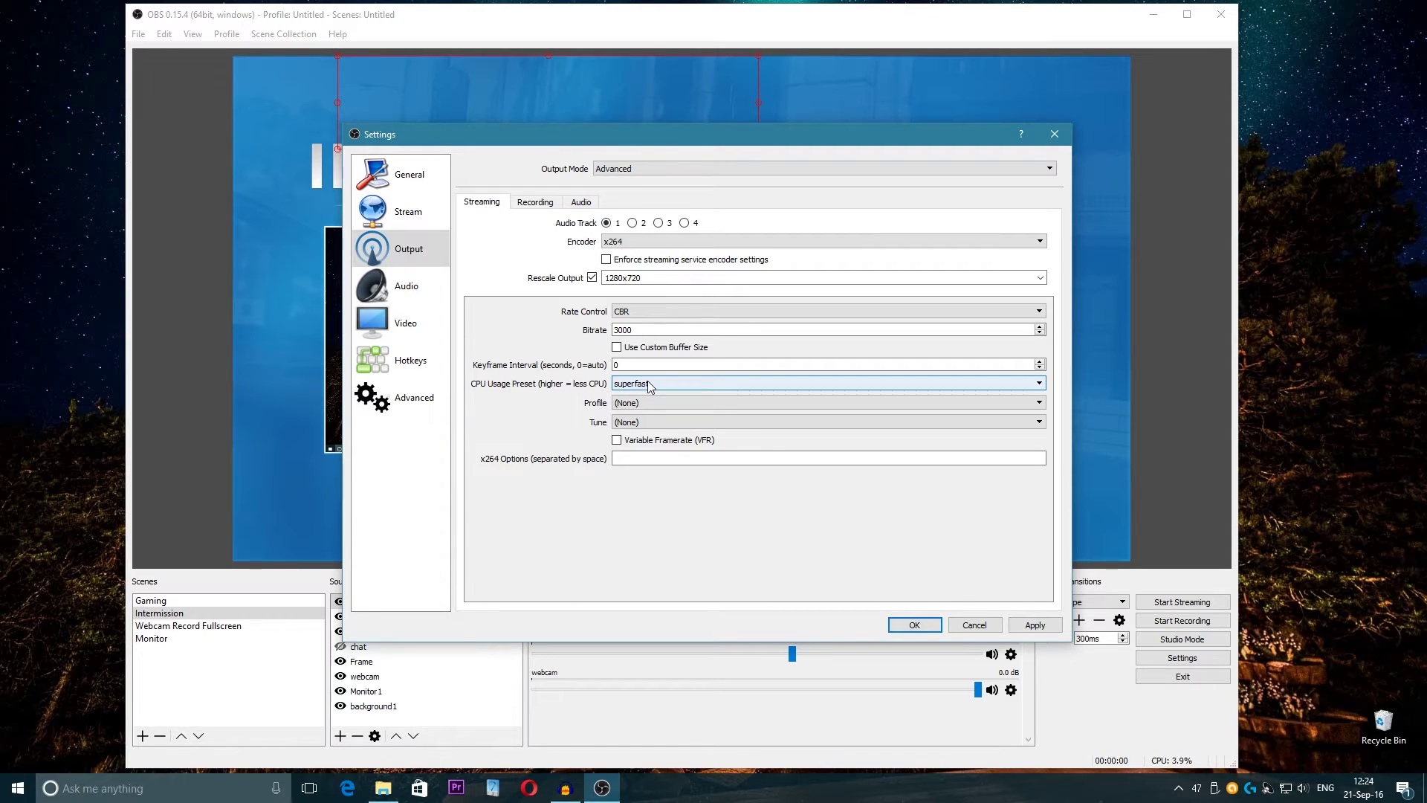
left_click(649, 385)
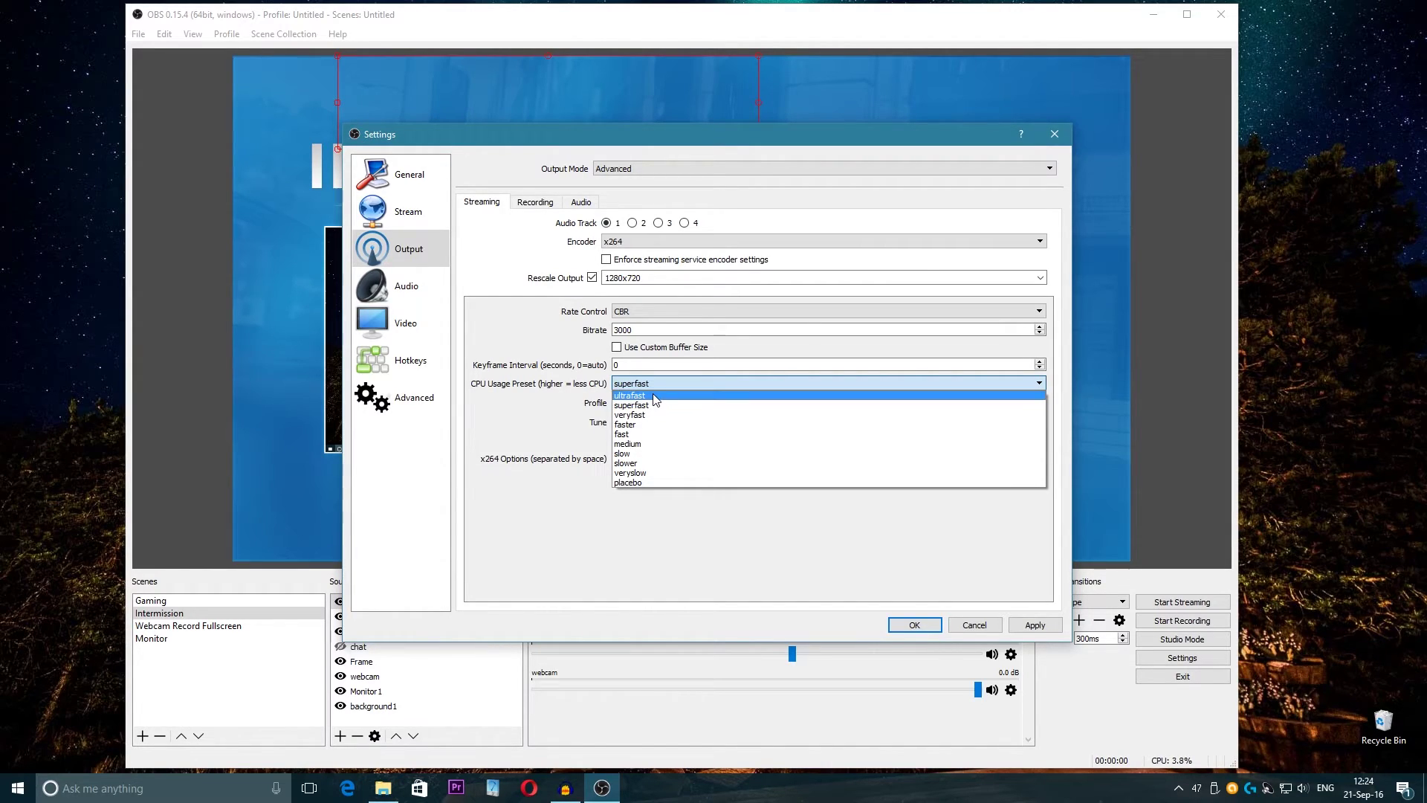
left_click(651, 406)
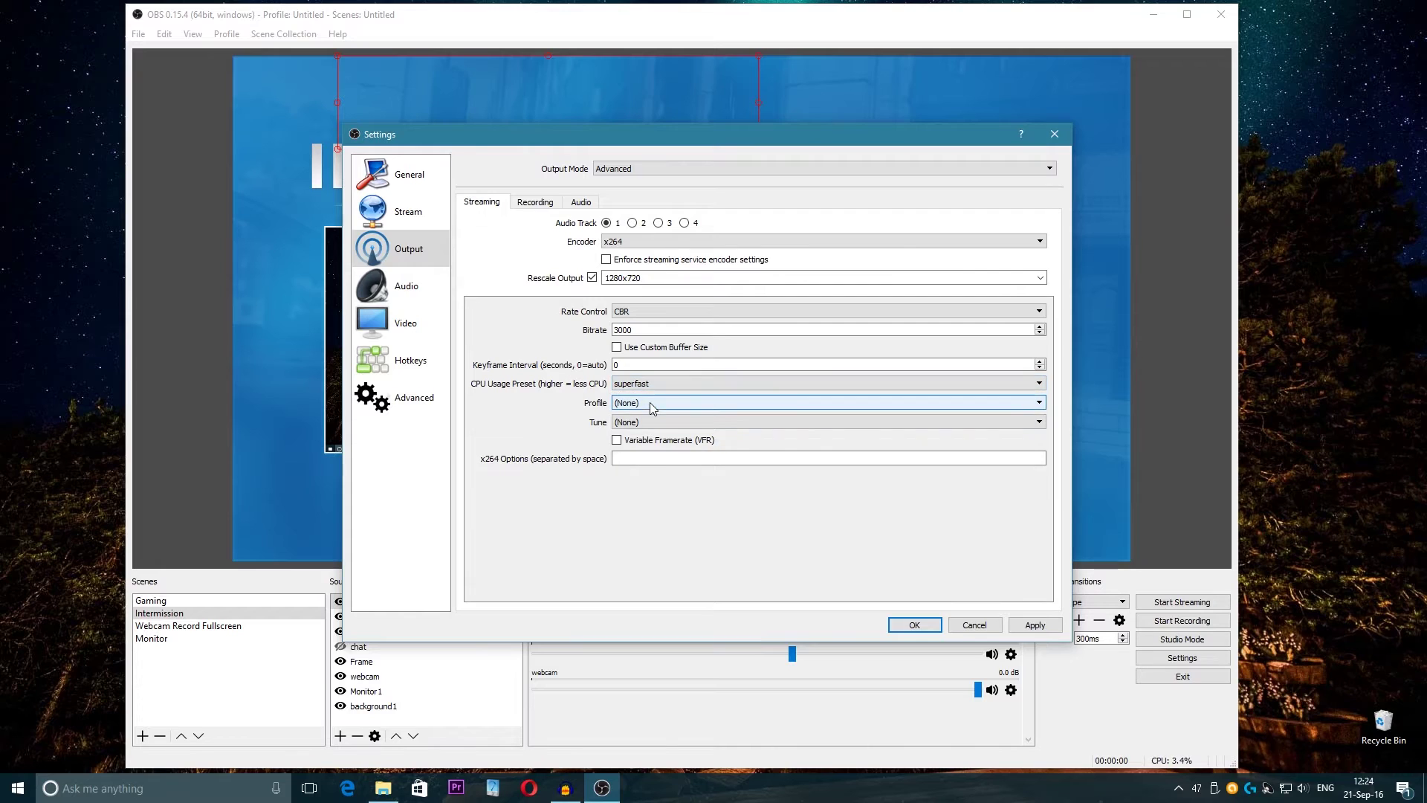
Confirm the Video downscale filter stays Bicubic, then return to the Output page
left_click(413, 323)
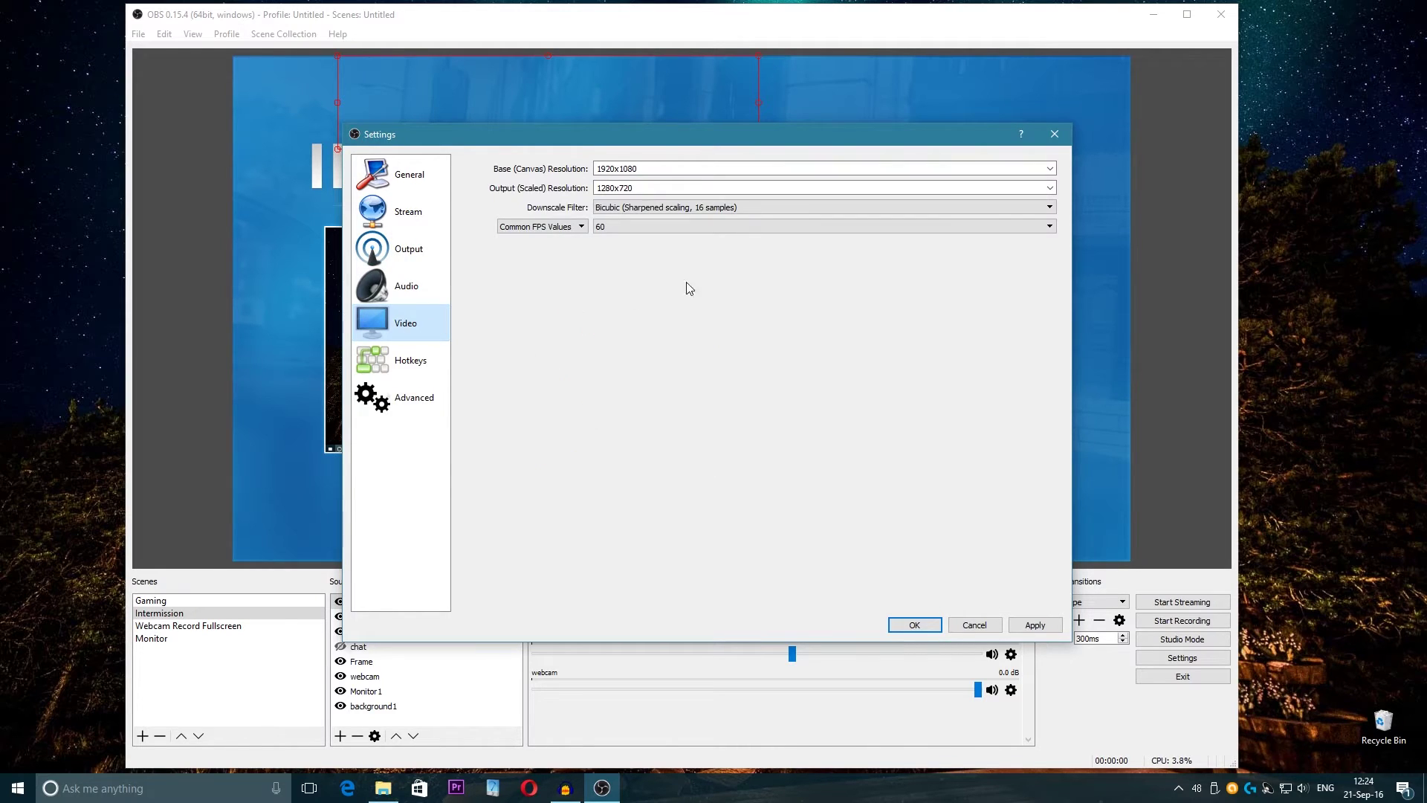
left_click(738, 206)
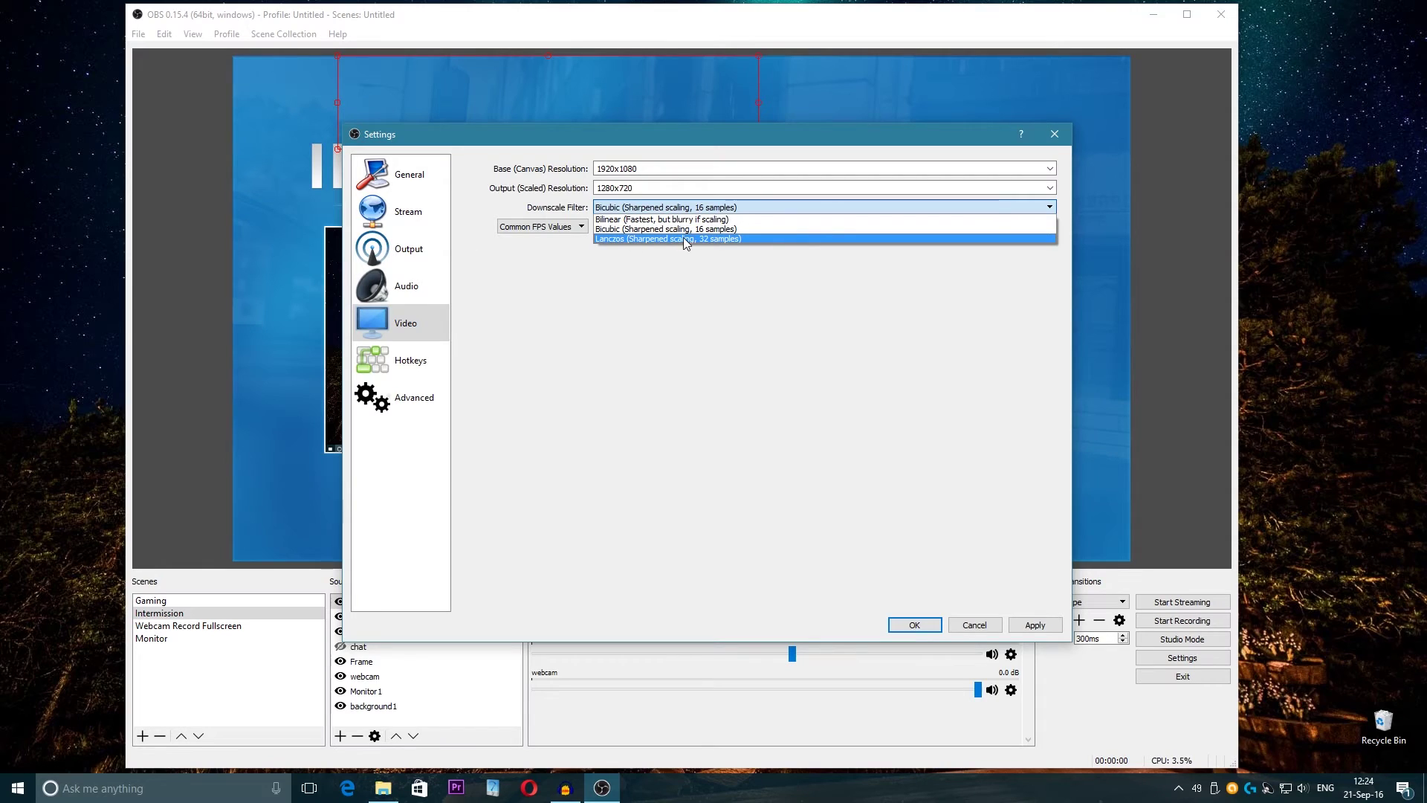
left_click(399, 254)
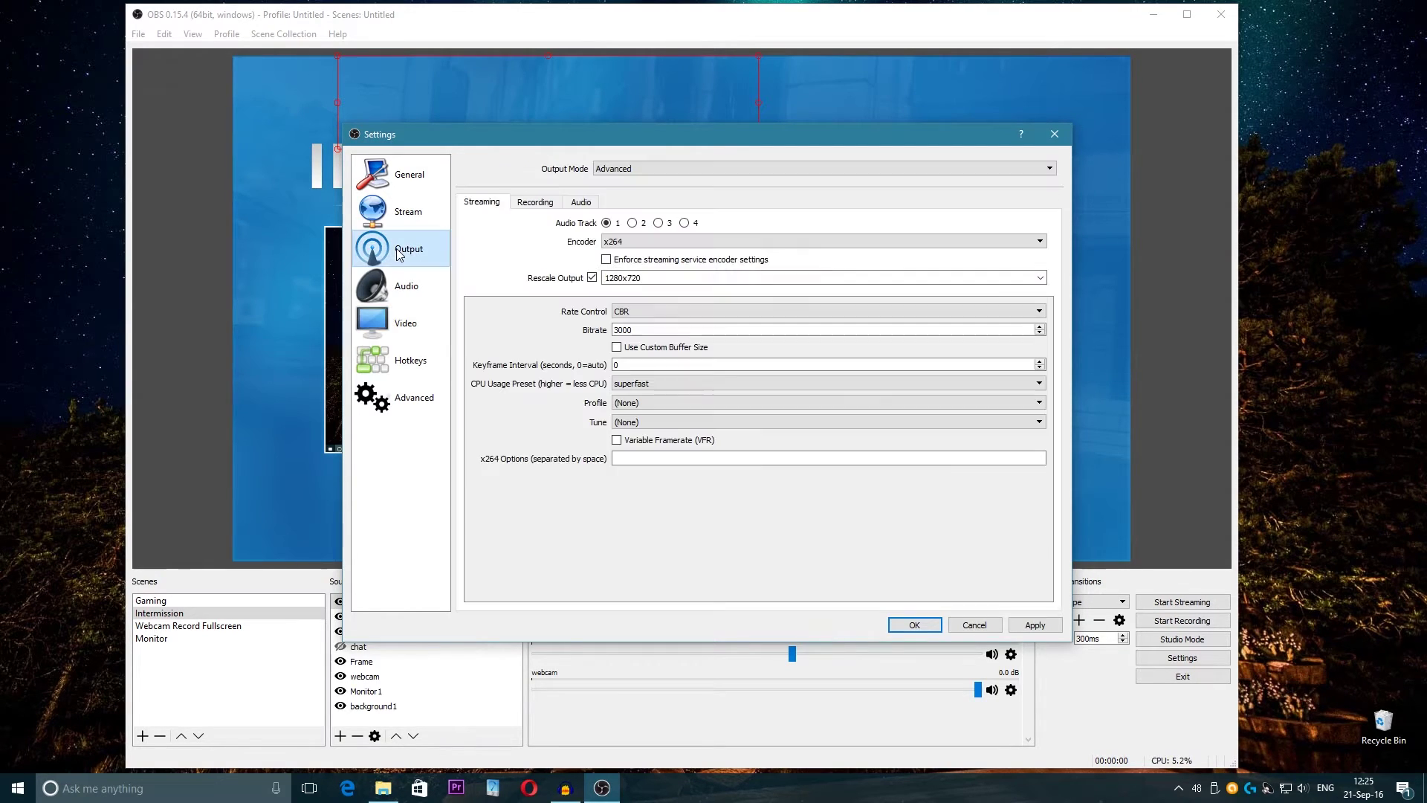
Switch the streaming encoder back to NVENC H.264, keeping High Quality and 3000 kbps
left_click(732, 246)
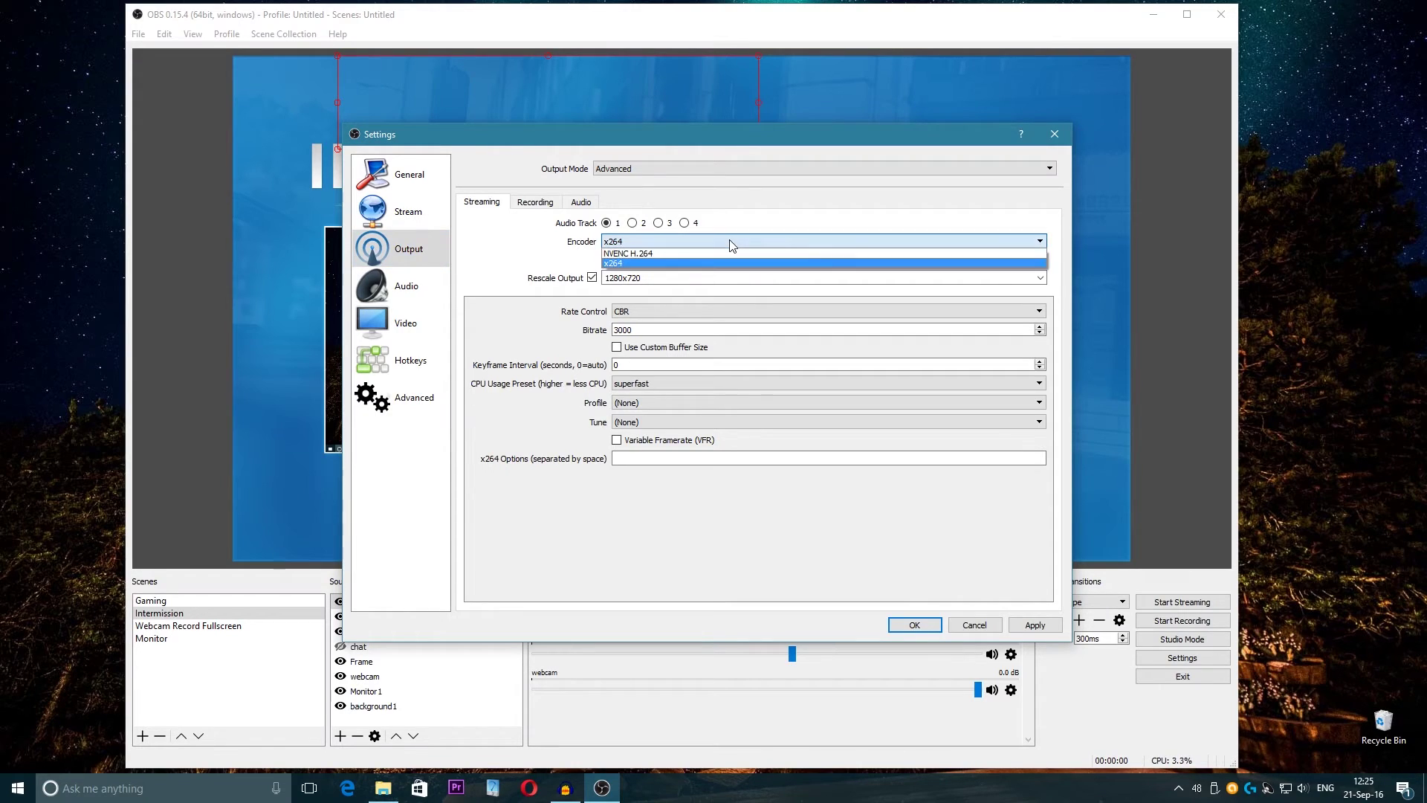
left_click(636, 253)
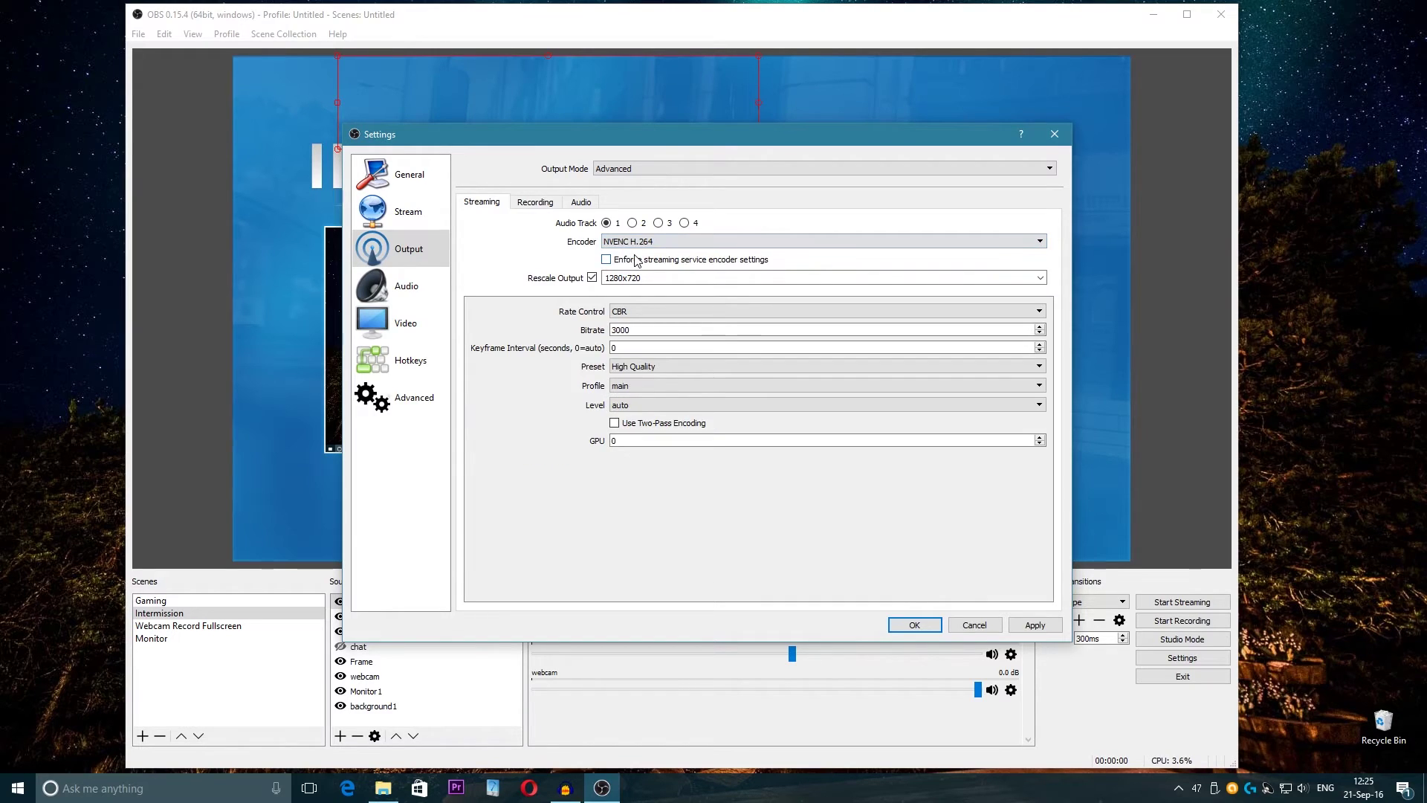
left_click(771, 243)
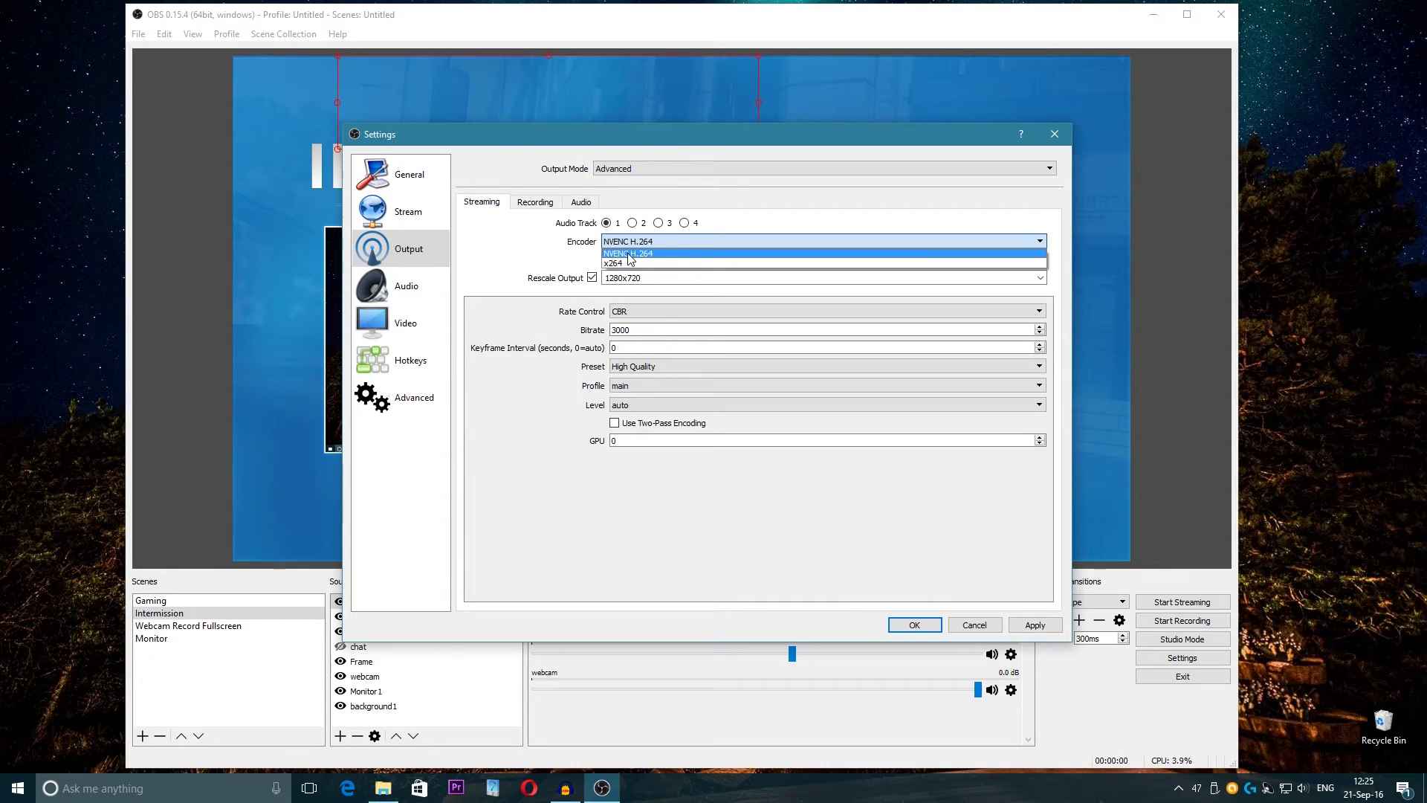
left_click(540, 263)
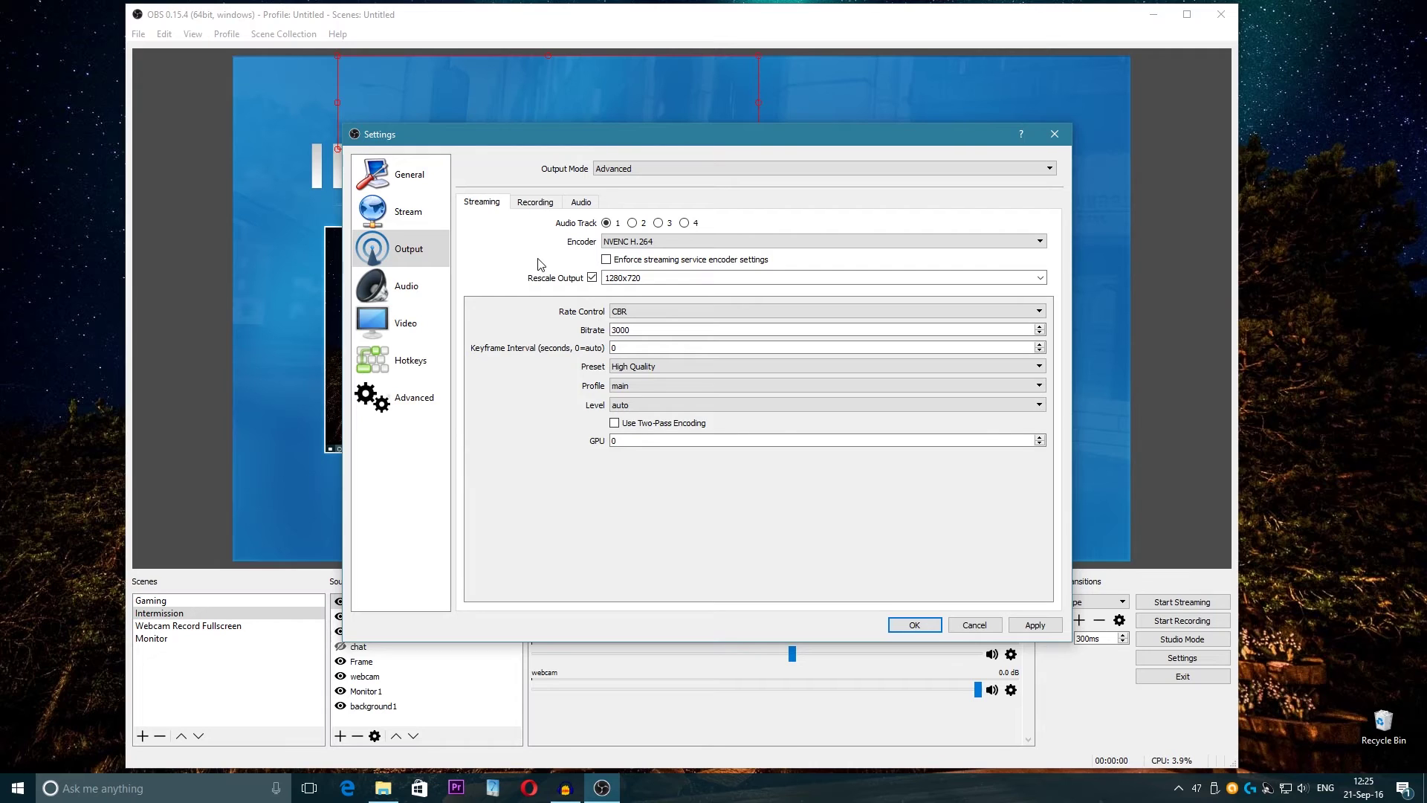
right_click(56, 222)
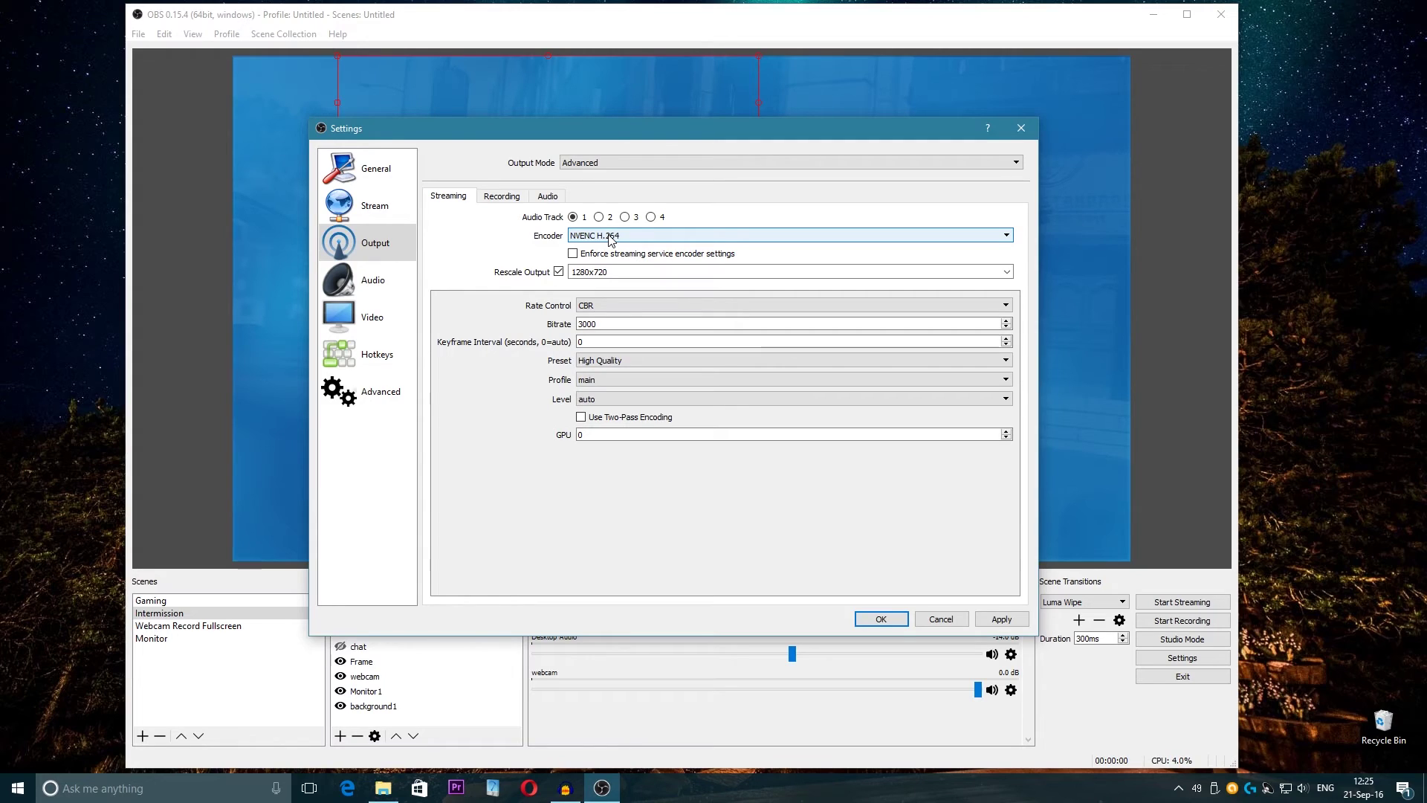
left_click(609, 237)
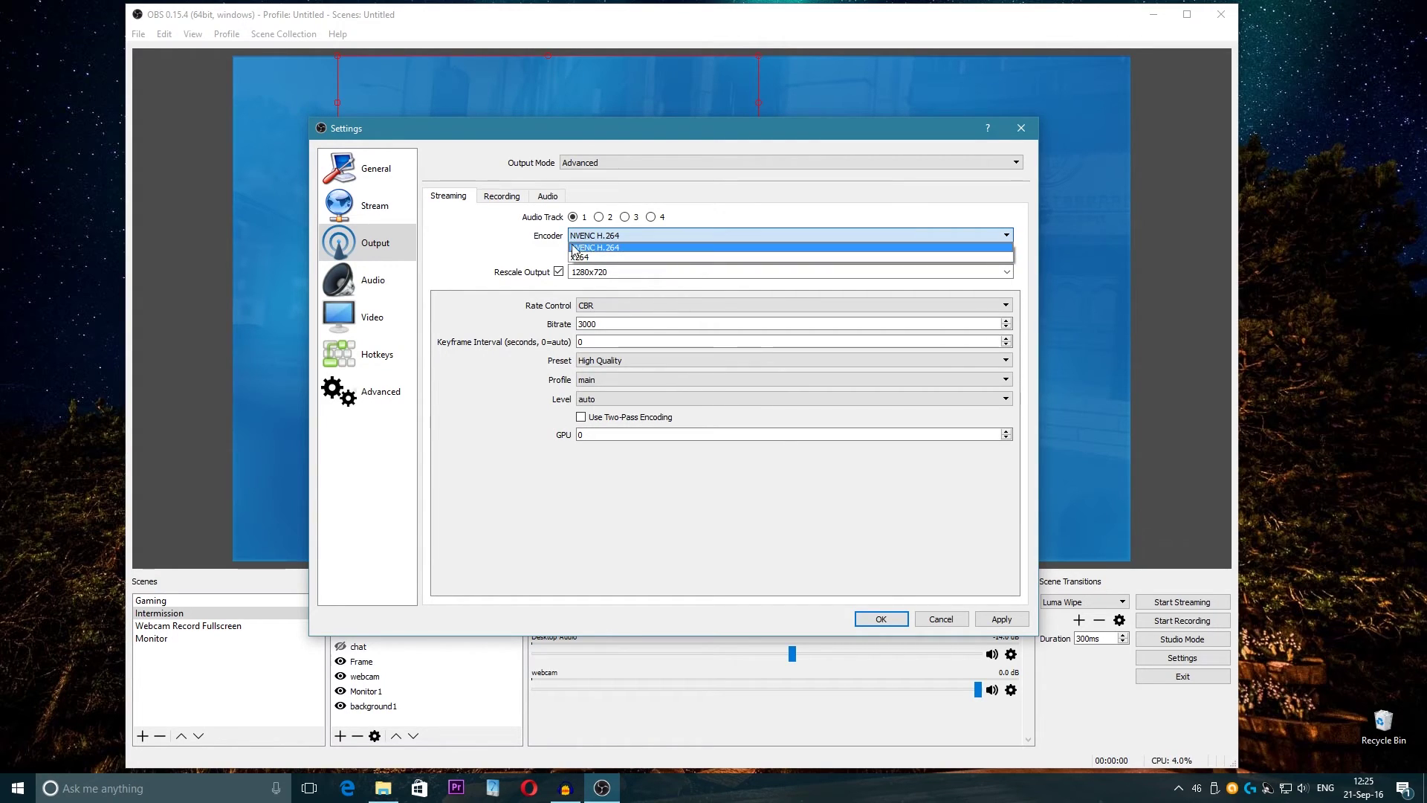